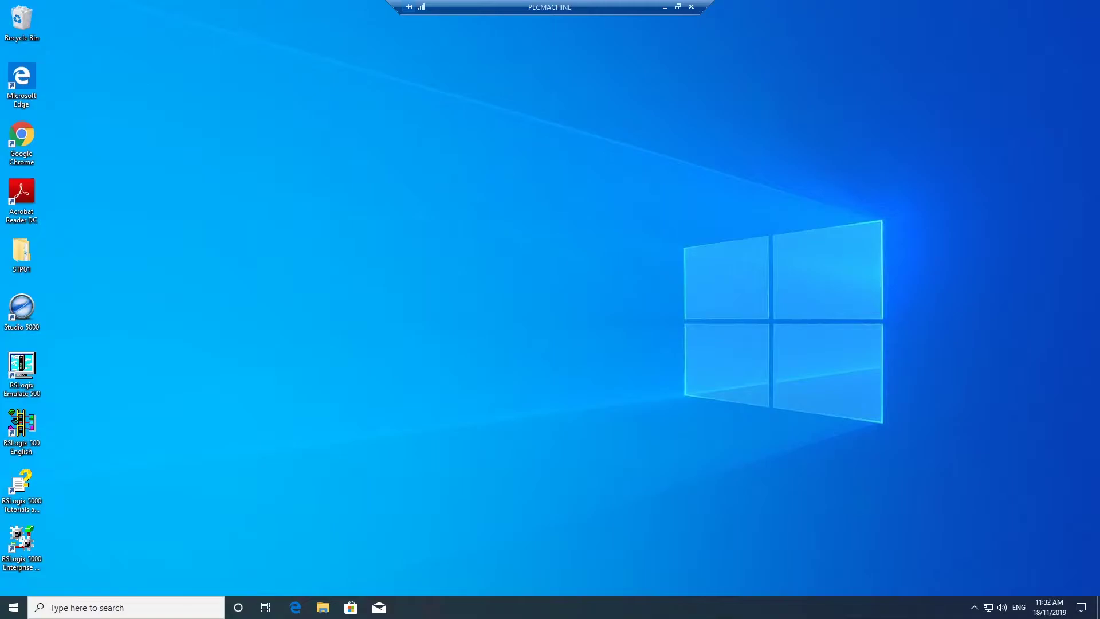
Search 'user' and go to the Your info page for the local Administrator account
{"action": "left_click", "coordinate": [155, 607]}
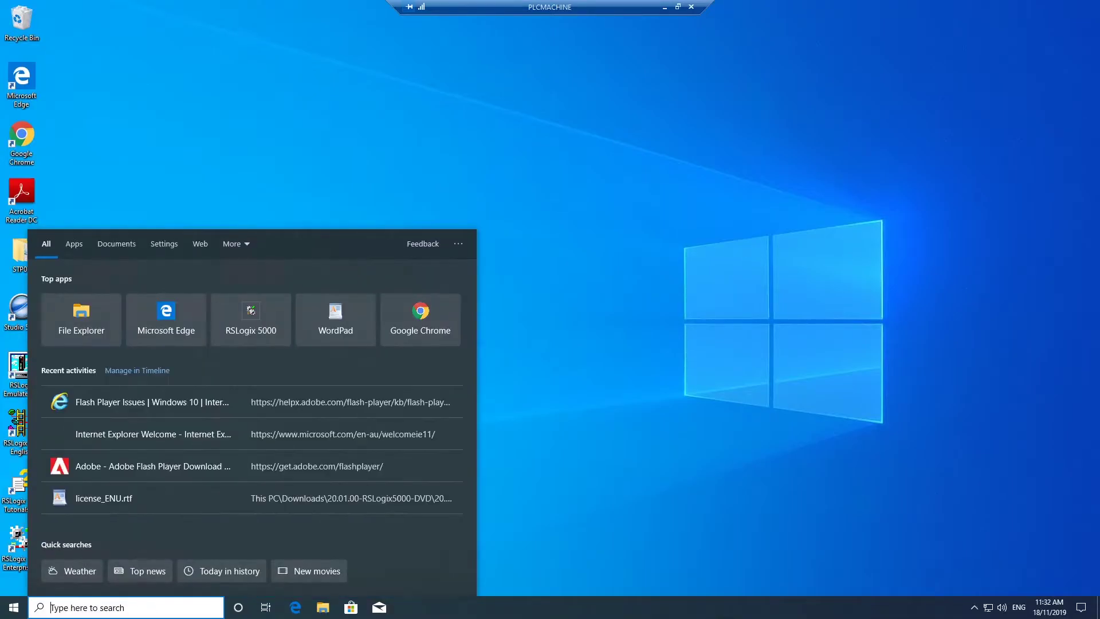
{"action": "type", "text": "user"}
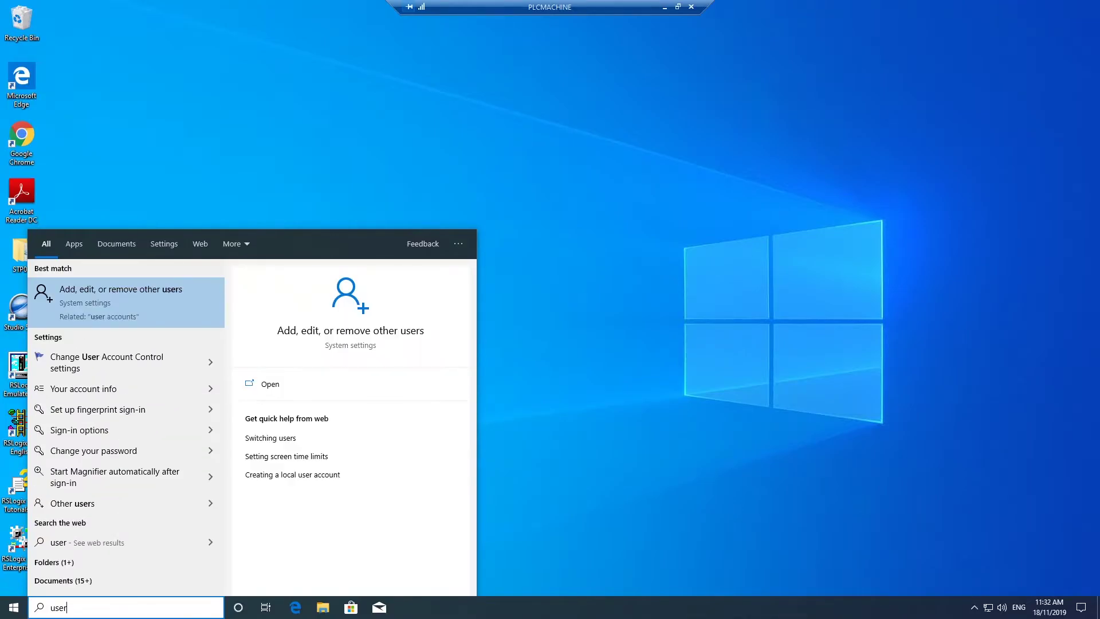
{"action": "left_click", "coordinate": [172, 297]}
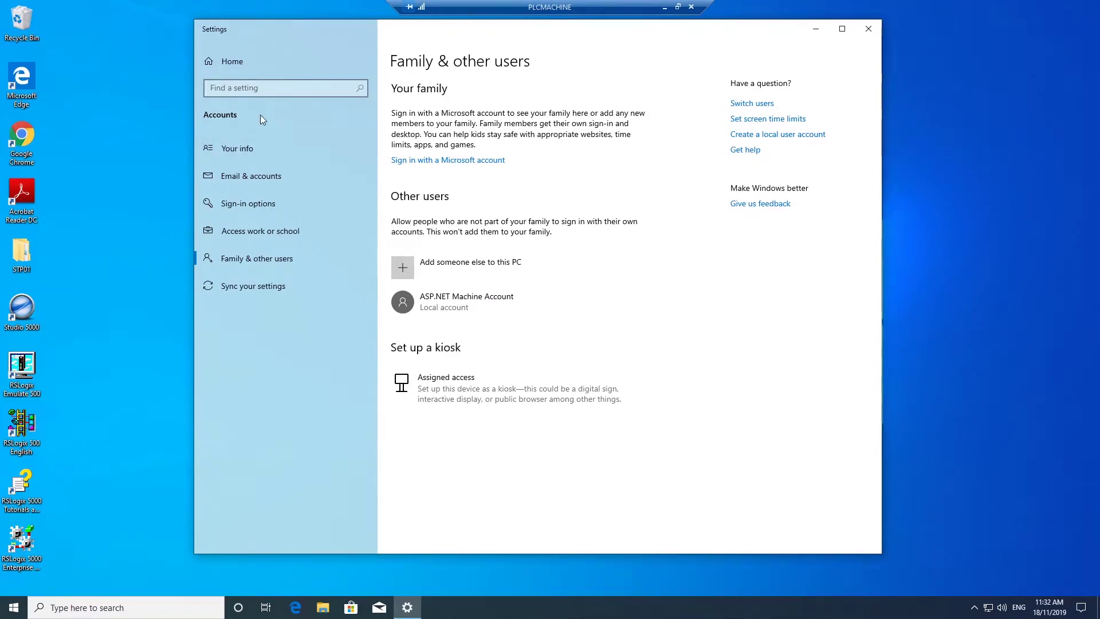
{"action": "left_click", "coordinate": [242, 147]}
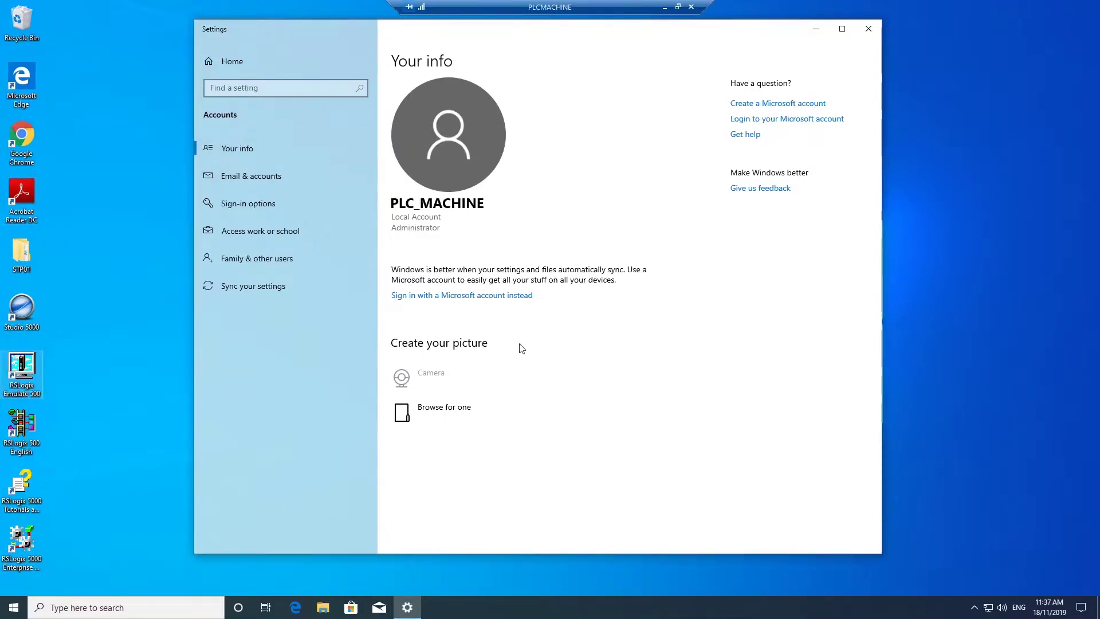
Create a Microsoft account with a new email address, opt out of promotional emails, and set a password
{"action": "left_click", "coordinate": [483, 295]}
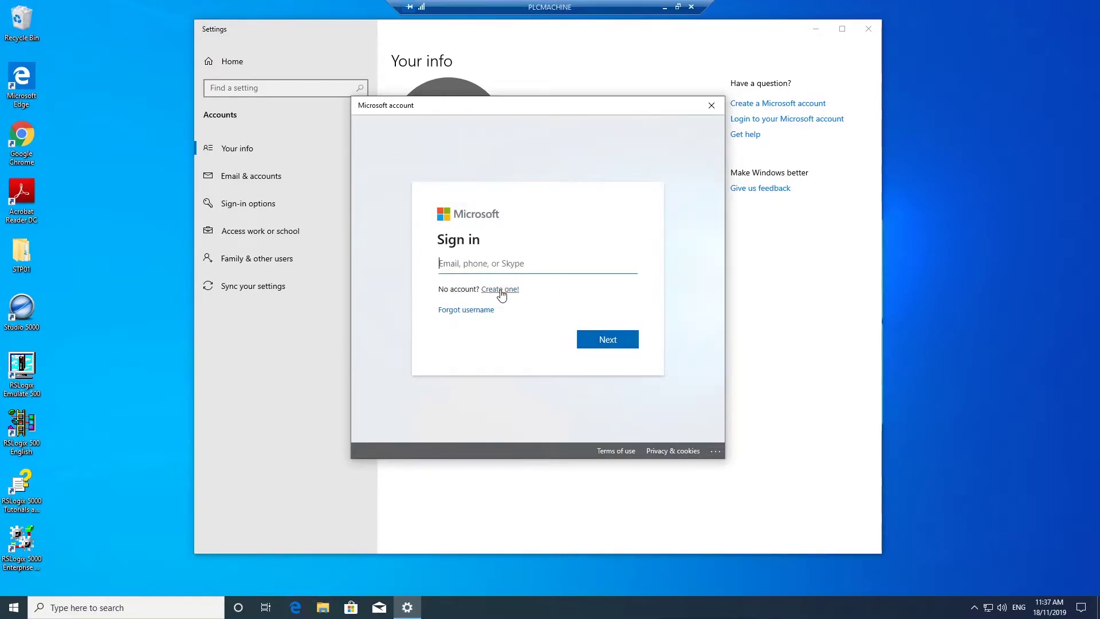
{"action": "left_click", "coordinate": [500, 289]}
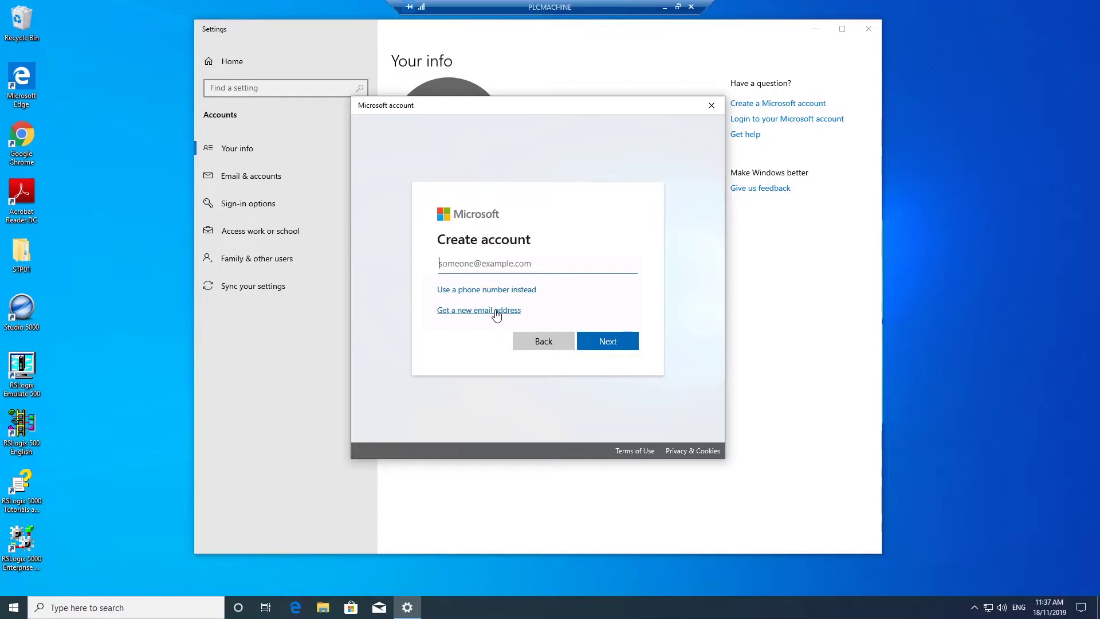
{"action": "left_click", "coordinate": [496, 312]}
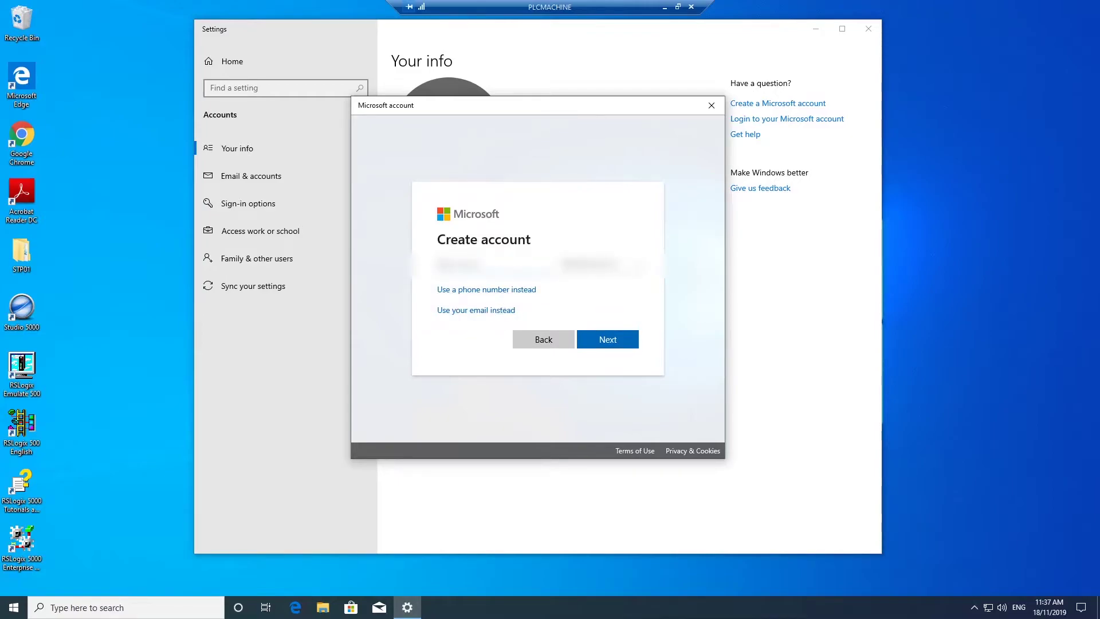
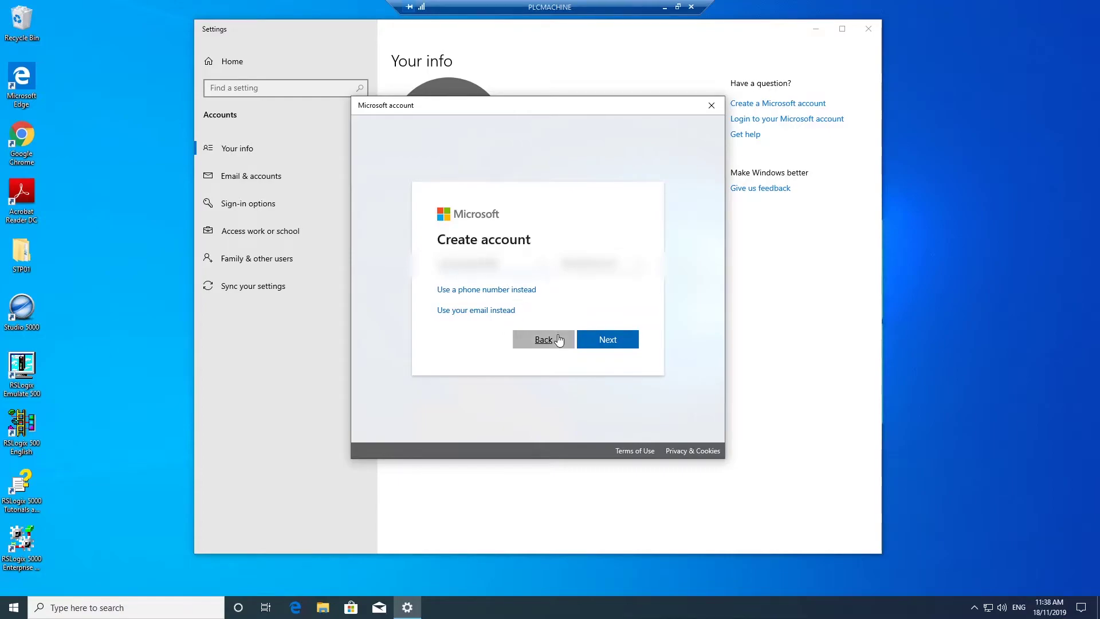
{"action": "left_click", "coordinate": [623, 348]}
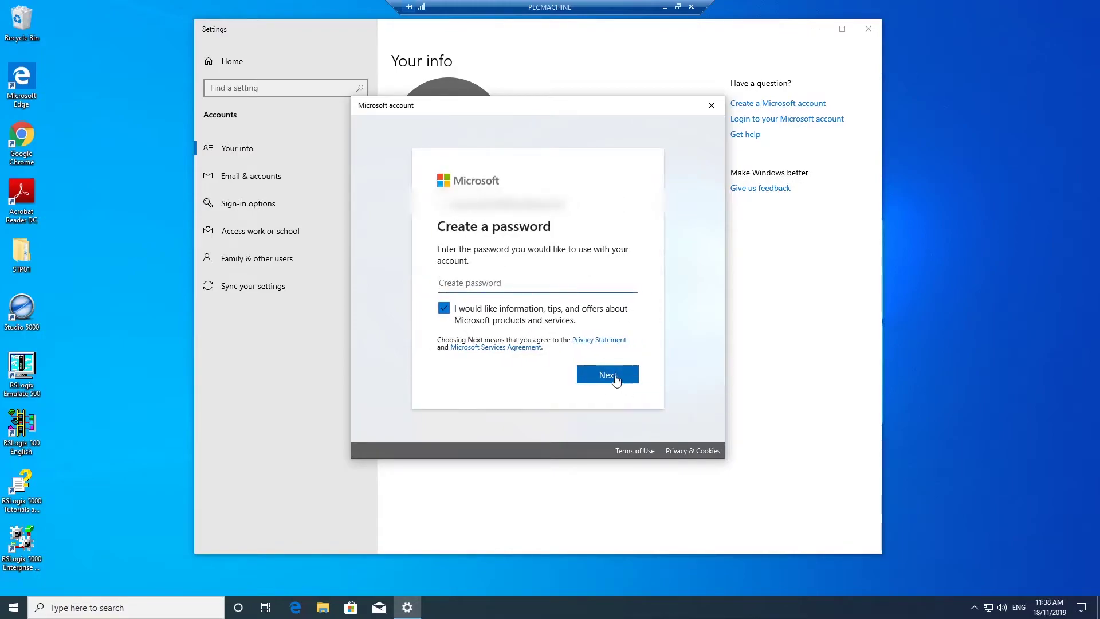
{"action": "left_click", "coordinate": [445, 311]}
{"action": "type", "text": "•••••"}
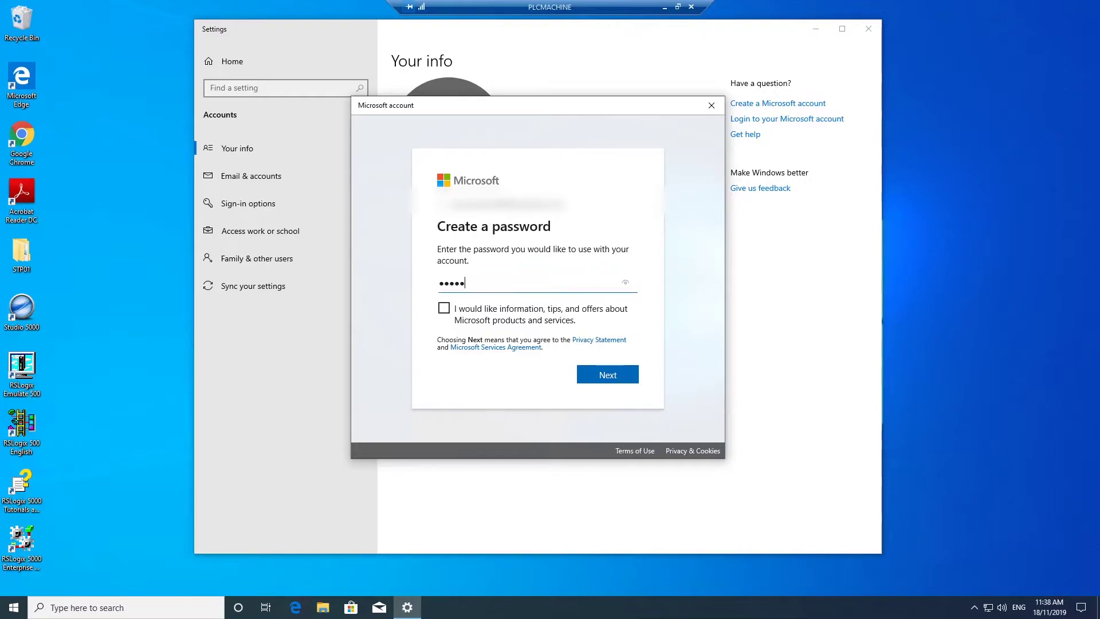
{"action": "type", "text": "••••"}
Submit the password and enter the account's first and last name
{"action": "left_click", "coordinate": [606, 383]}
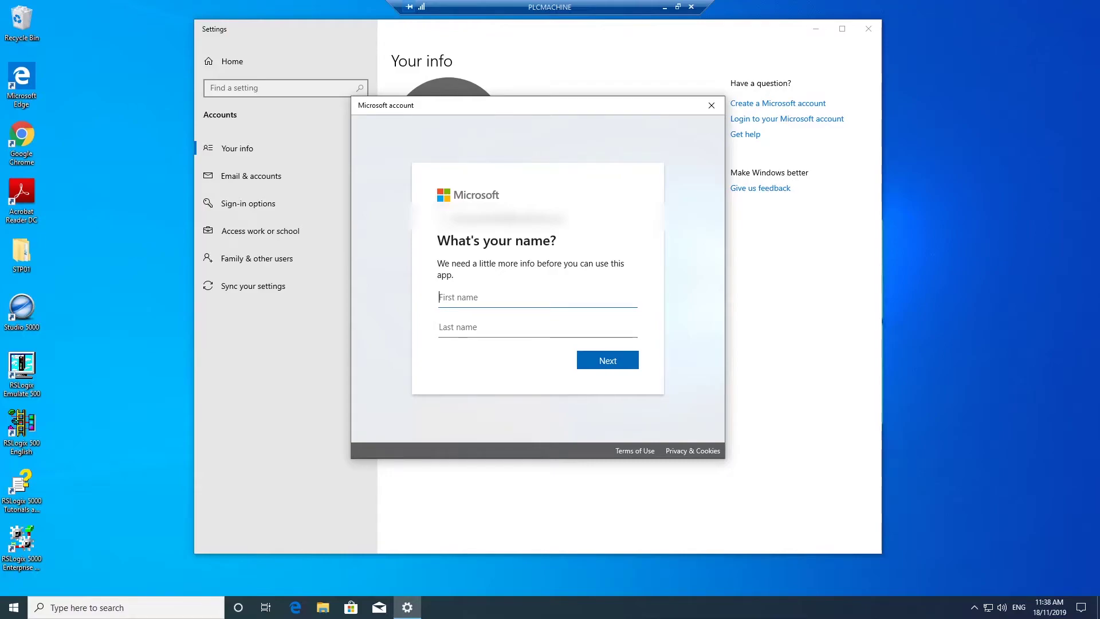
{"action": "type", "text": "PLC"}
{"action": "key", "text": "Tab"}
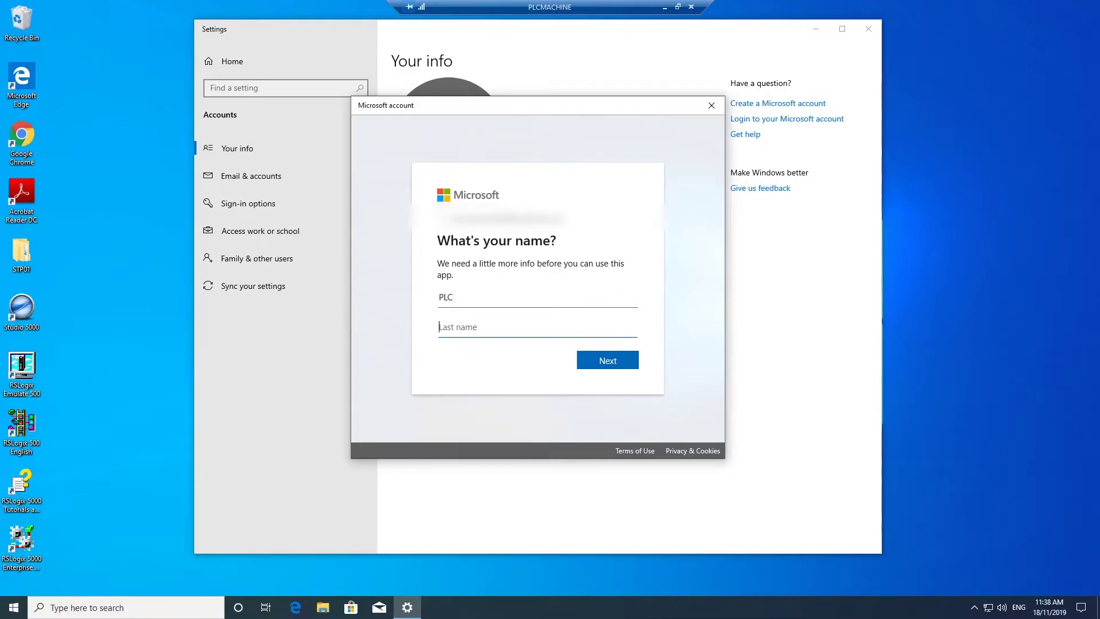
{"action": "type", "text": "Machine"}
{"action": "left_click", "coordinate": [608, 368]}
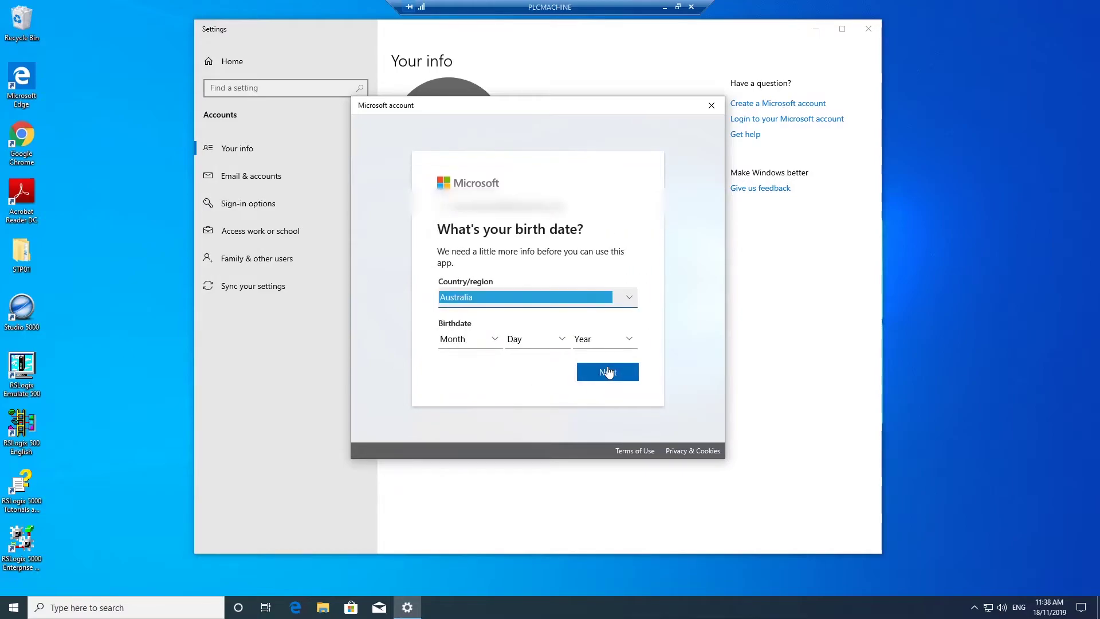
Set the birth date to January 1, 1970 and submit it with Australia as region
{"action": "left_click", "coordinate": [496, 343]}
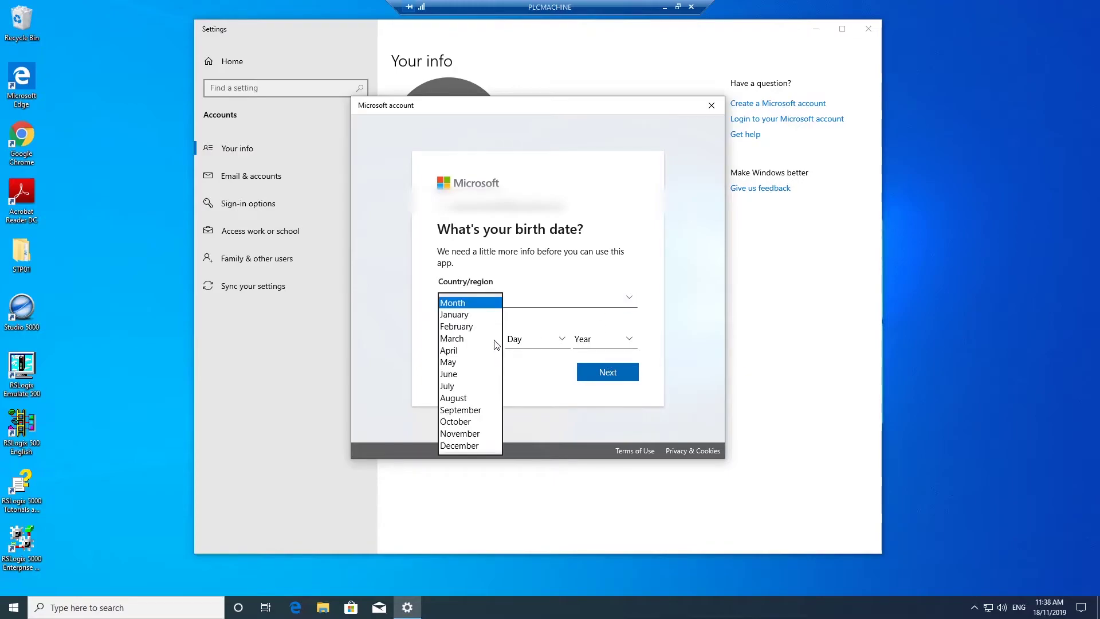
{"action": "left_click", "coordinate": [458, 314]}
{"action": "left_click", "coordinate": [566, 340]}
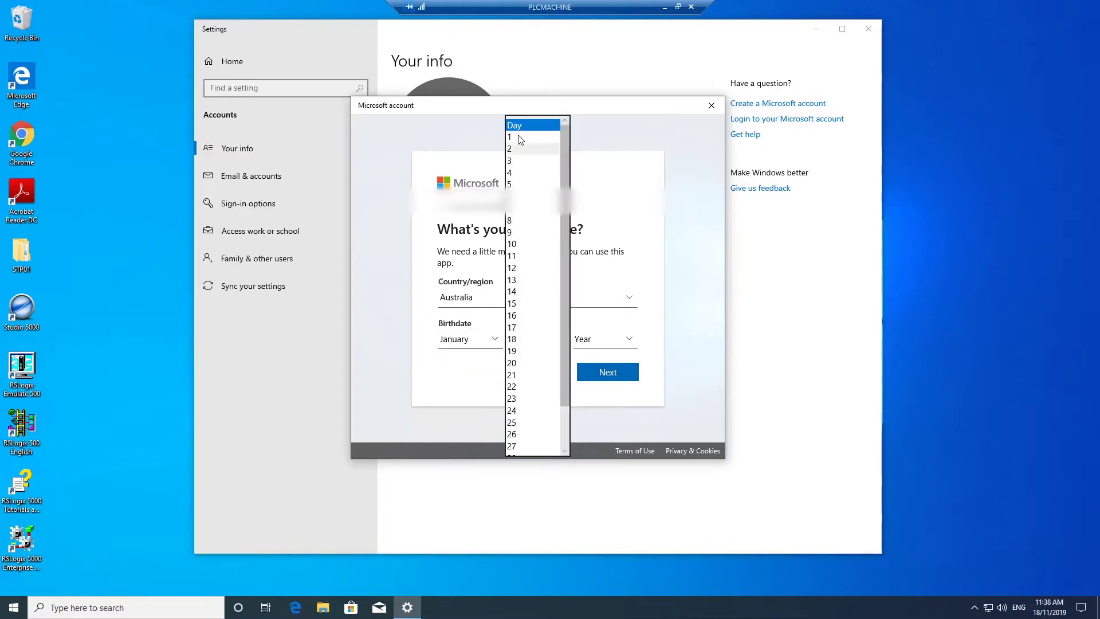
{"action": "left_click", "coordinate": [518, 134]}
{"action": "left_click", "coordinate": [628, 342]}
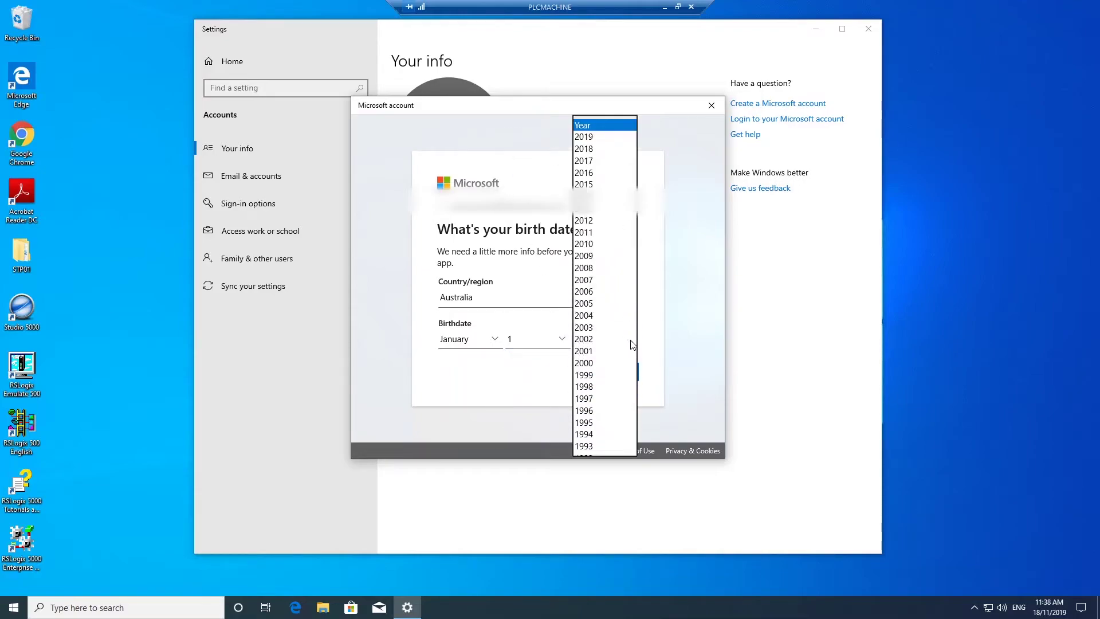
{"action": "scroll", "coordinate": [602, 339], "scroll_direction": "down", "scroll_amount": 9}
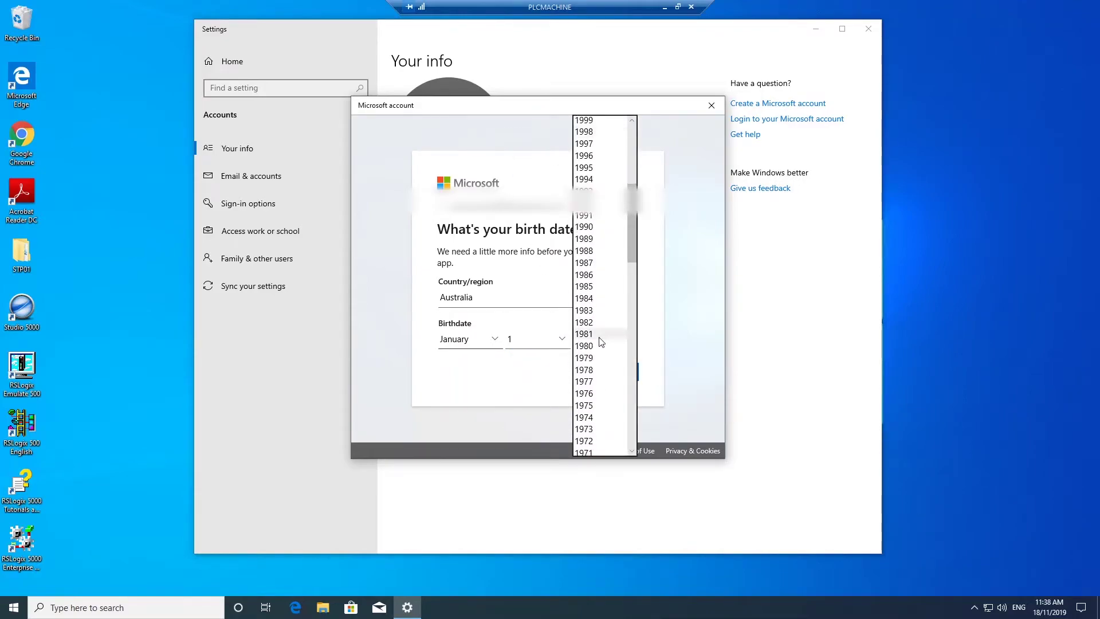
{"action": "left_click", "coordinate": [612, 414]}
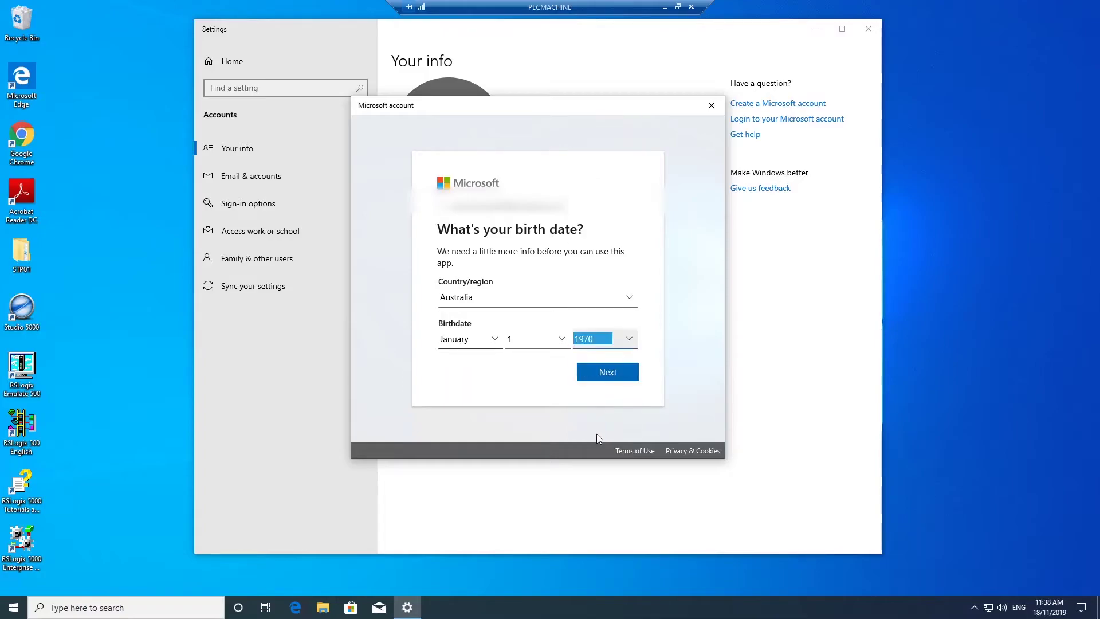
{"action": "left_click", "coordinate": [610, 374]}
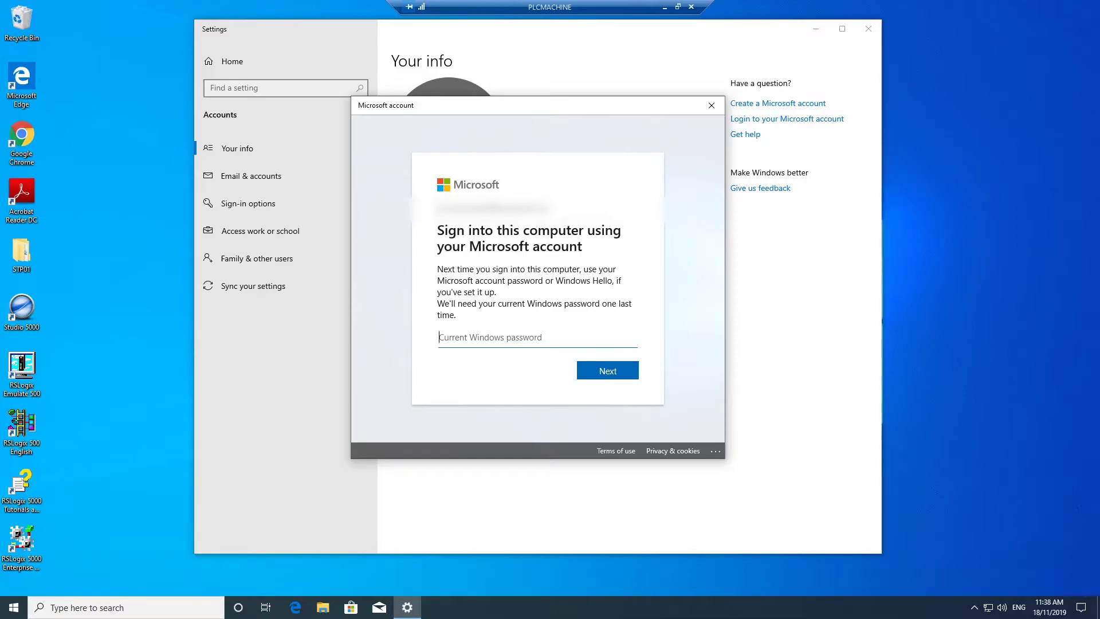
Confirm the switch to the Microsoft account with the current Windows password
{"action": "type", "text": "•••••••••"}
{"action": "left_click", "coordinate": [591, 375]}
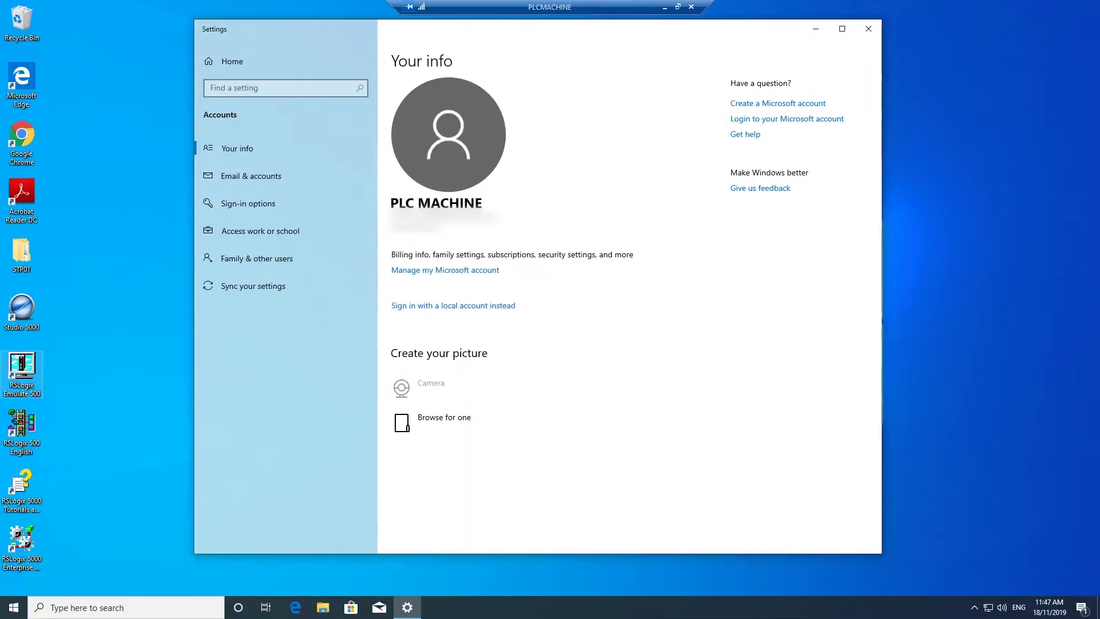
Launch OneDrive via a search for 'onedrive' and enter the account's email address in setup
{"action": "left_click", "coordinate": [86, 610]}
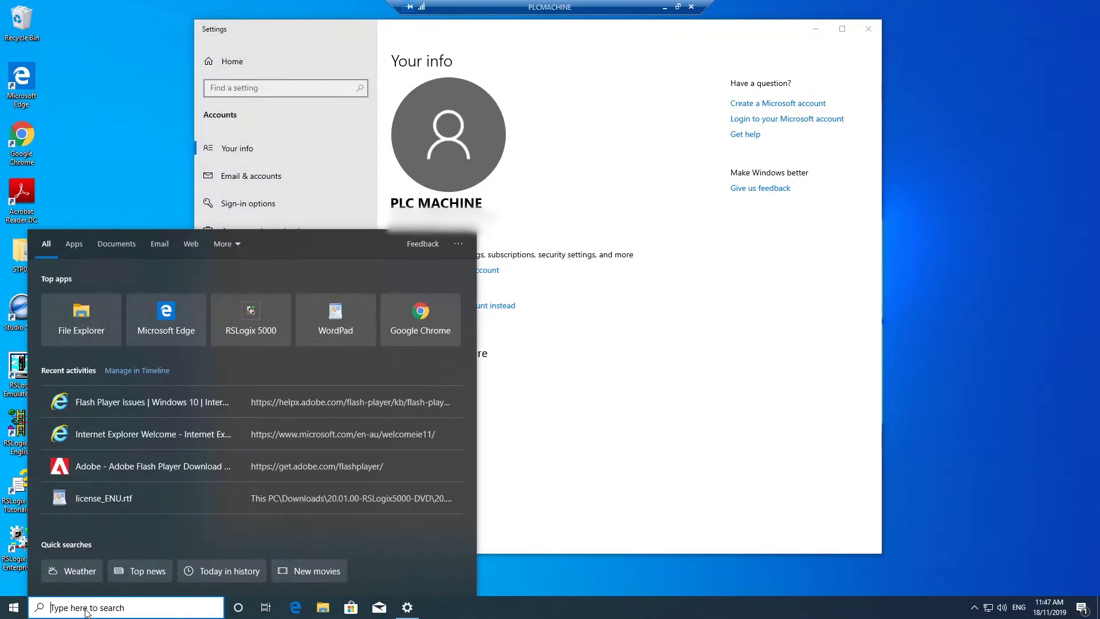
{"action": "type", "text": "onedrive"}
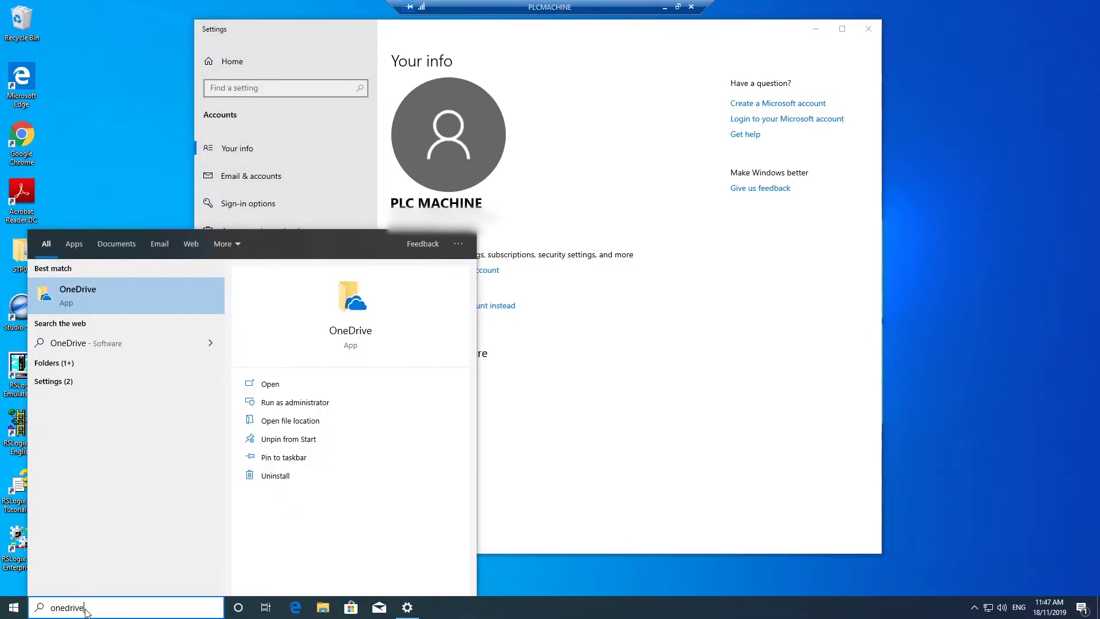
{"action": "left_click", "coordinate": [106, 304]}
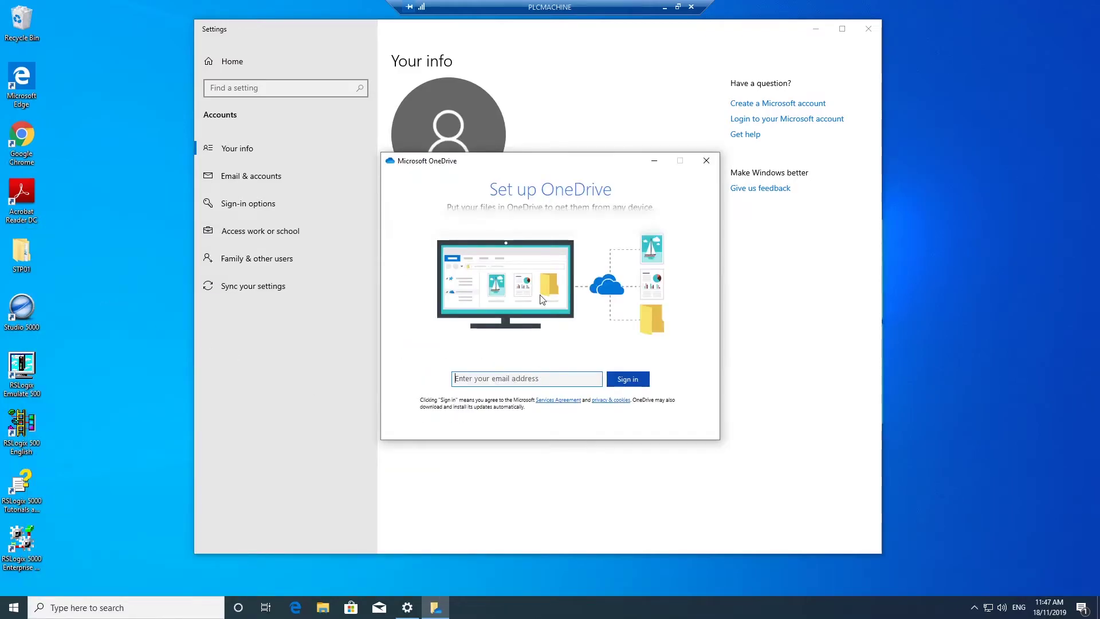
{"action": "left_click_drag", "start_coordinate": [550, 161], "coordinate": [550, 294]}
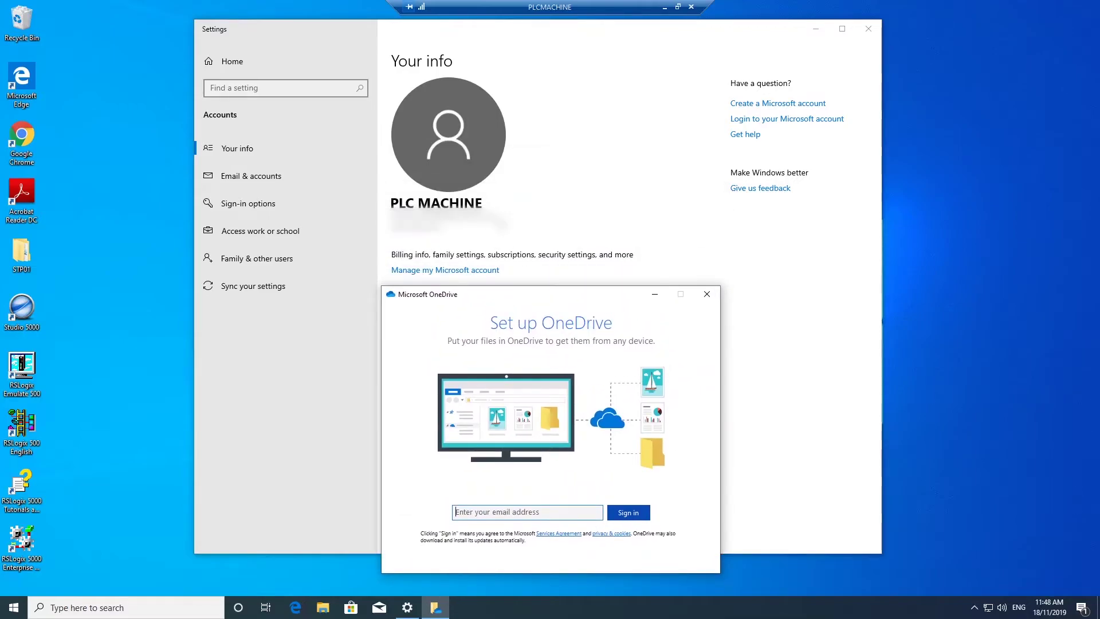
{"action": "left_click", "coordinate": [516, 567]}
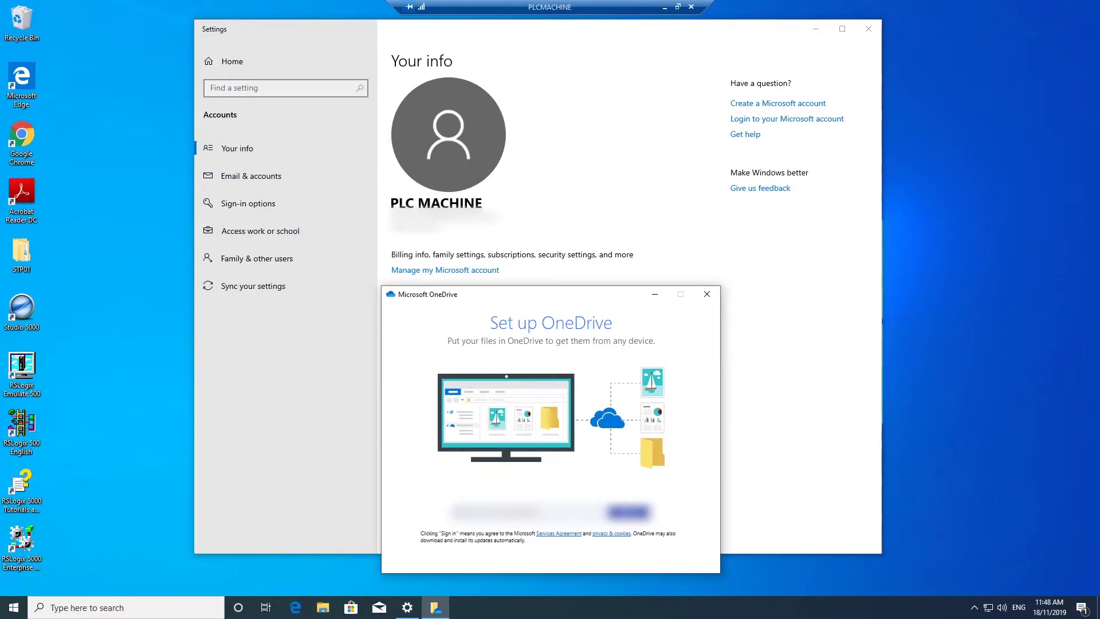
Sign in to OneDrive with the account password and keep the default OneDrive folder location
{"action": "left_click", "coordinate": [630, 513]}
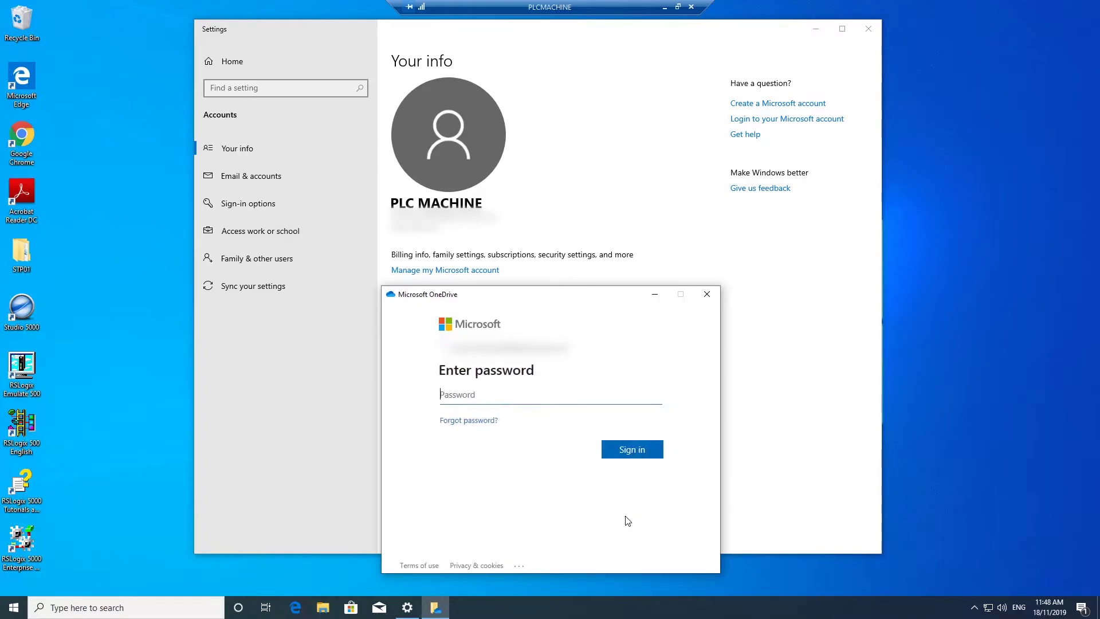
{"action": "type", "text": "•••••••••"}
{"action": "key", "text": "Return"}
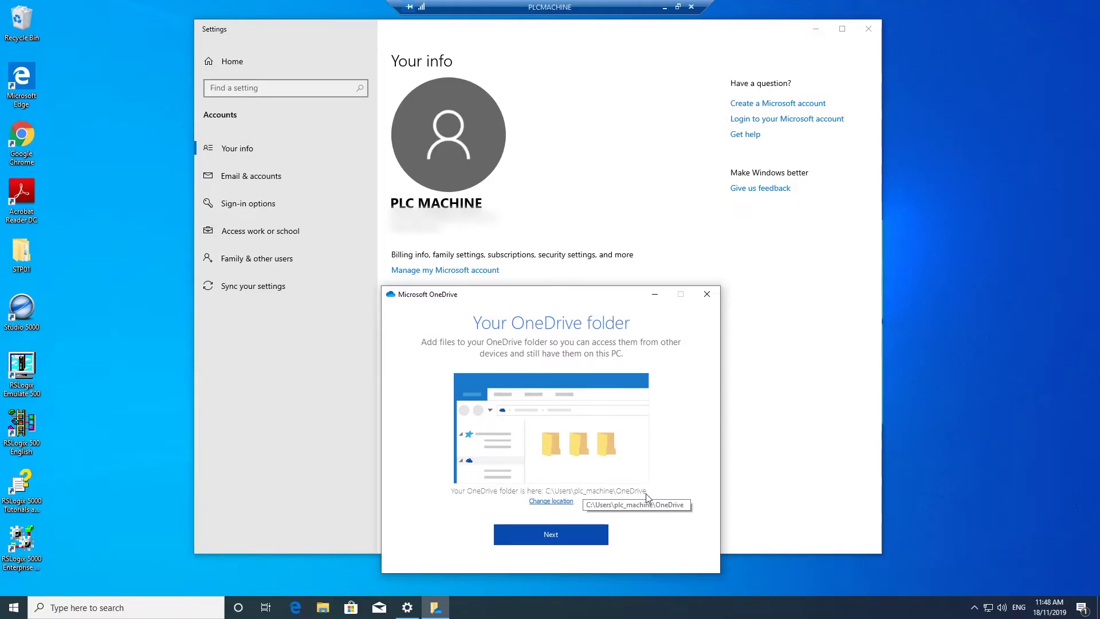
{"action": "left_click", "coordinate": [571, 534]}
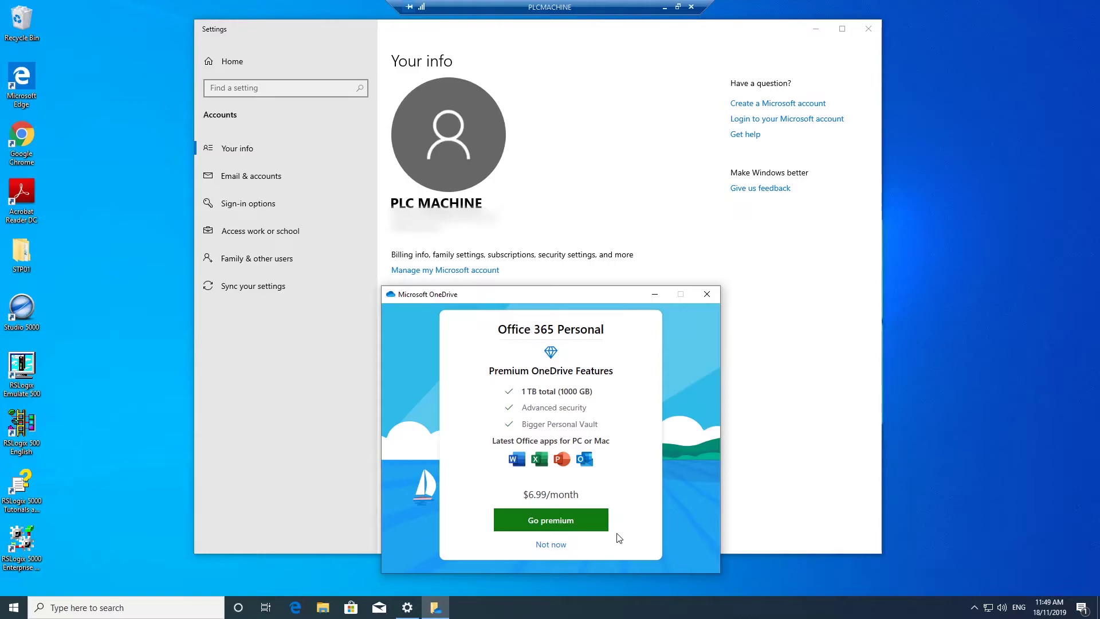
Decline the Office 365 premium offer, page through the welcome tour, and open the OneDrive folder
{"action": "left_click", "coordinate": [560, 545]}
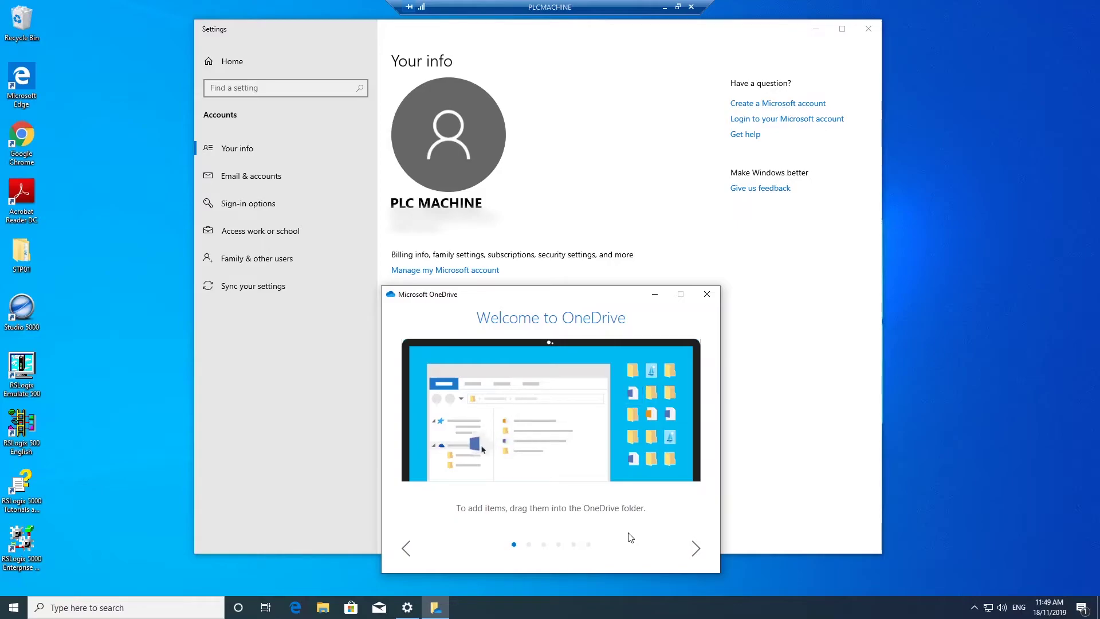
{"action": "left_click", "coordinate": [695, 549]}
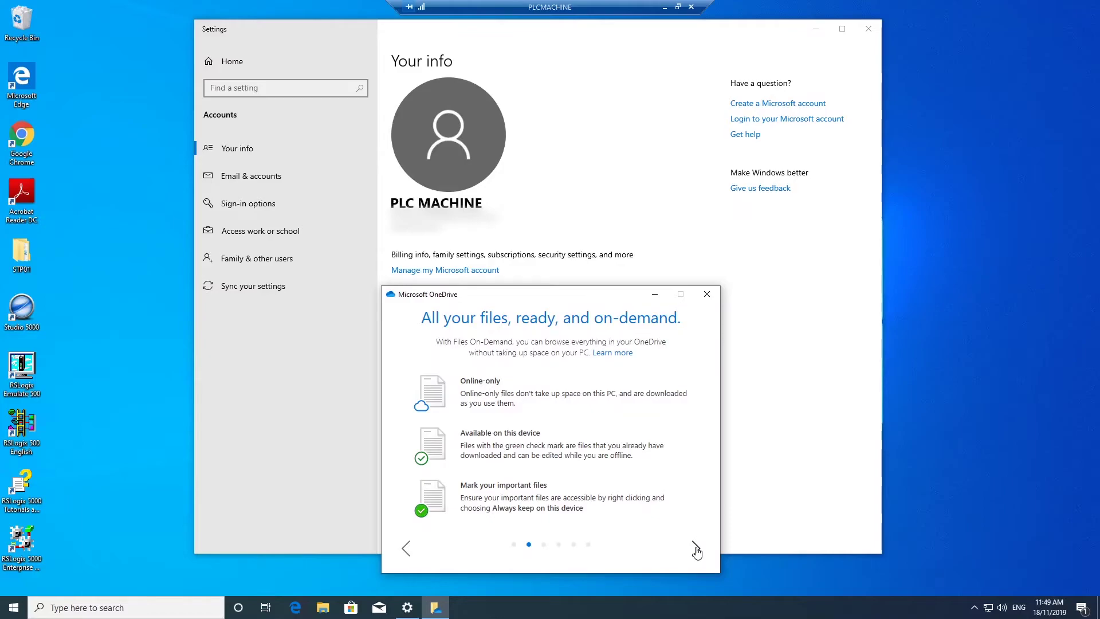
{"action": "left_click", "coordinate": [695, 549]}
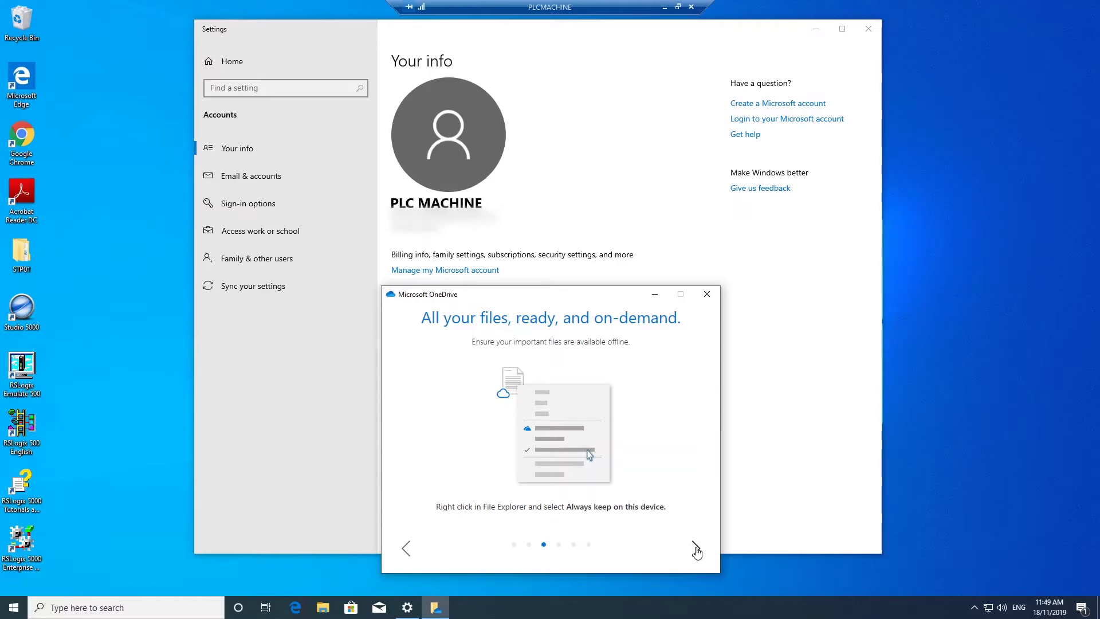
{"action": "left_click", "coordinate": [696, 549]}
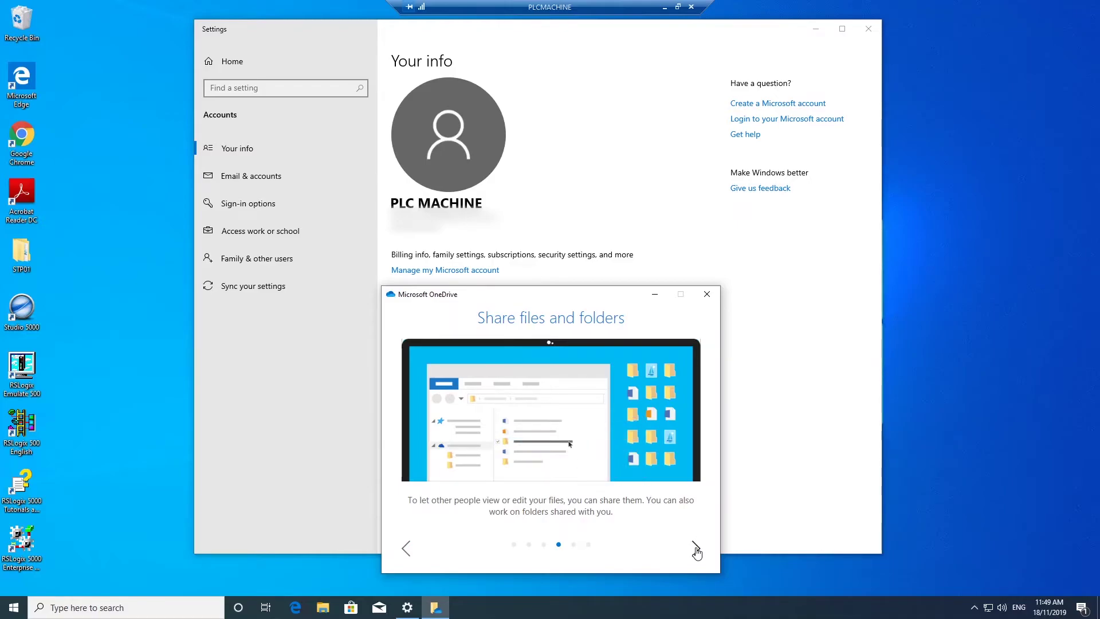
{"action": "left_click", "coordinate": [696, 548]}
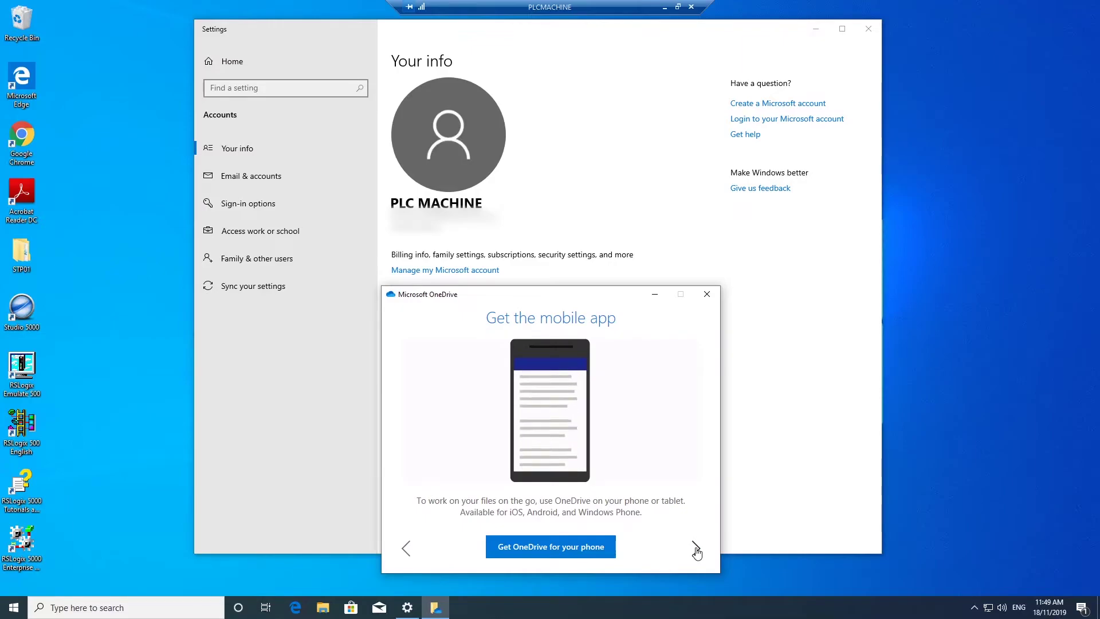
{"action": "left_click", "coordinate": [696, 549]}
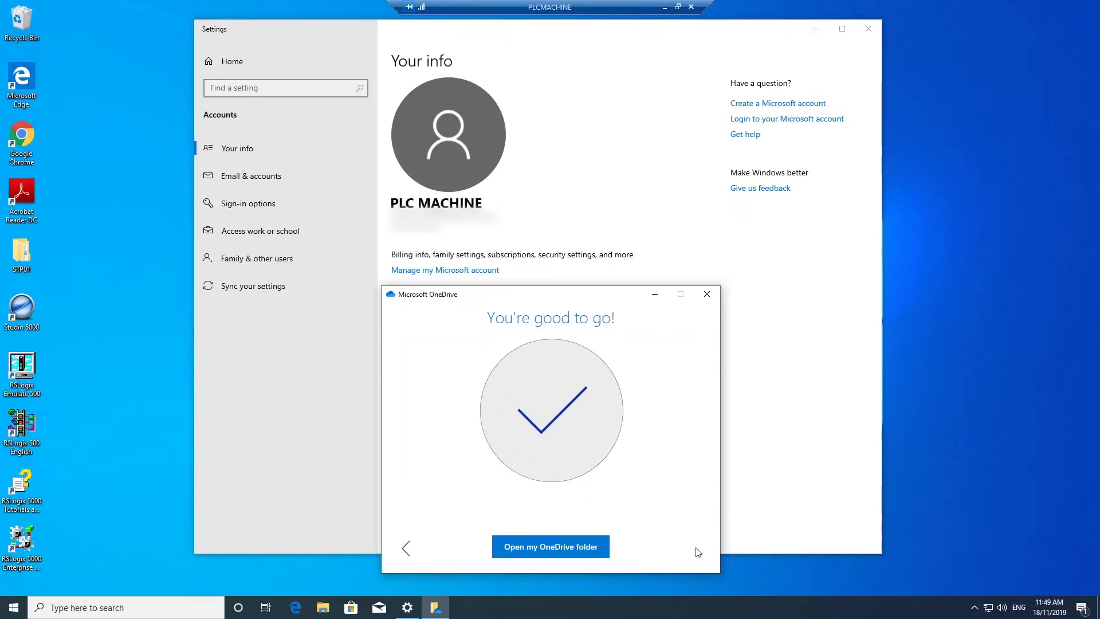
{"action": "left_click", "coordinate": [585, 549]}
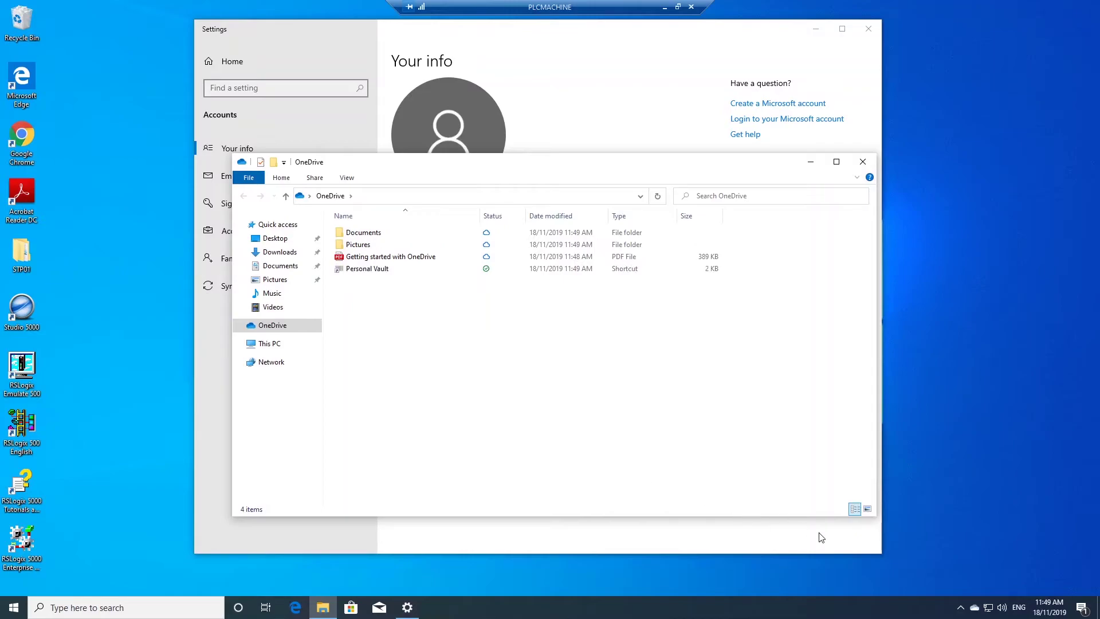
Show OneDrive's tray status panel reporting OneDrive is up to date
{"action": "left_click", "coordinate": [973, 610]}
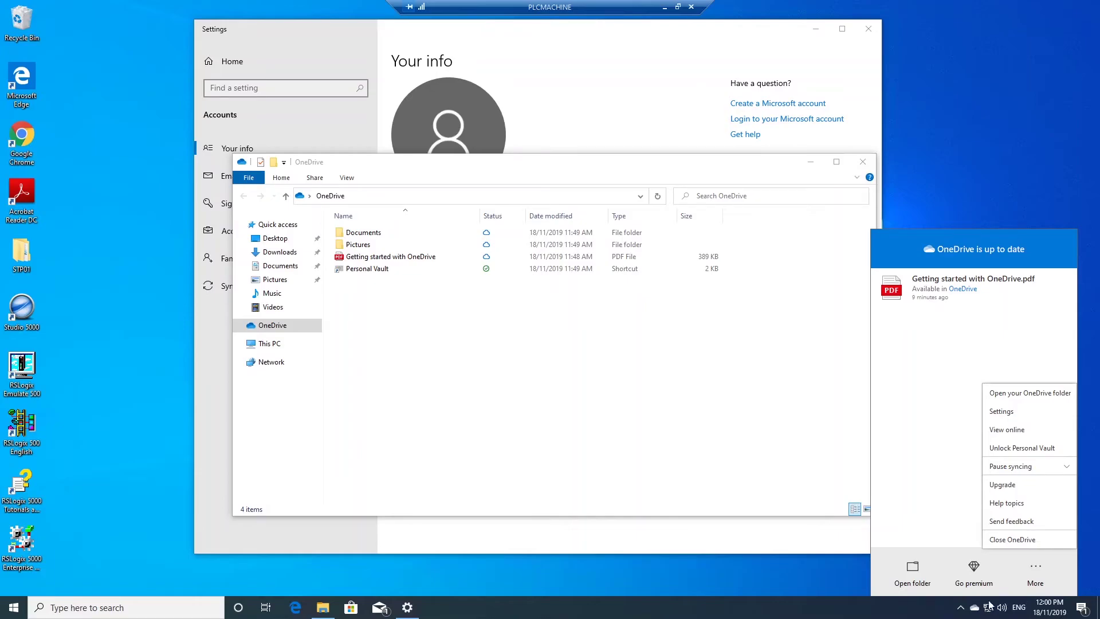
From OneDrive settings' Backup tab, back up the Desktop, Documents and Pictures folders
{"action": "left_click", "coordinate": [1015, 414]}
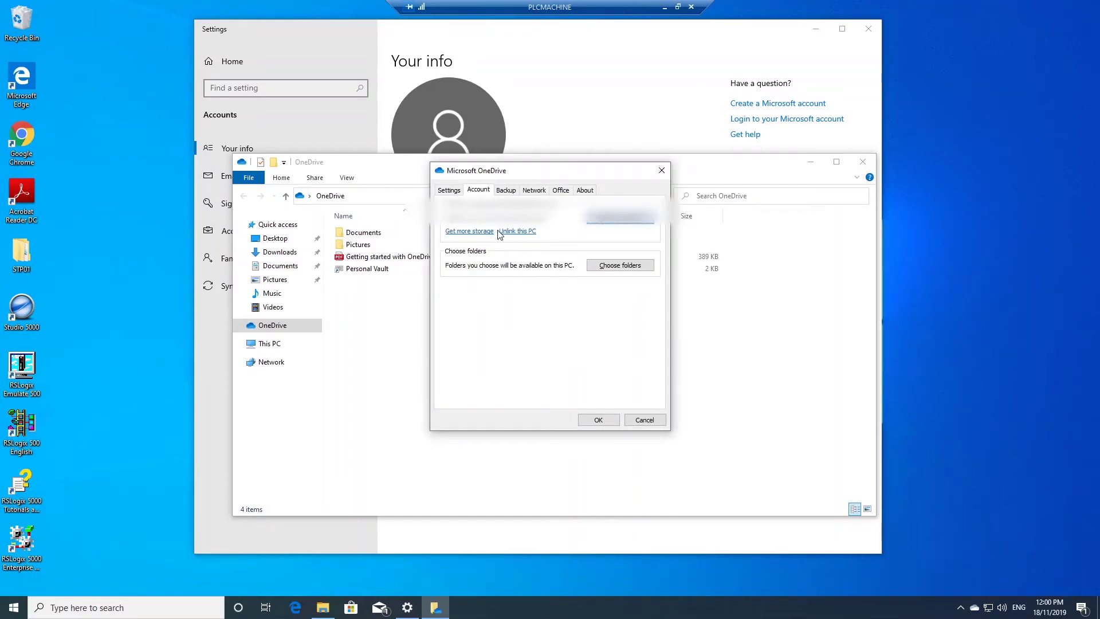
{"action": "left_click", "coordinate": [508, 190]}
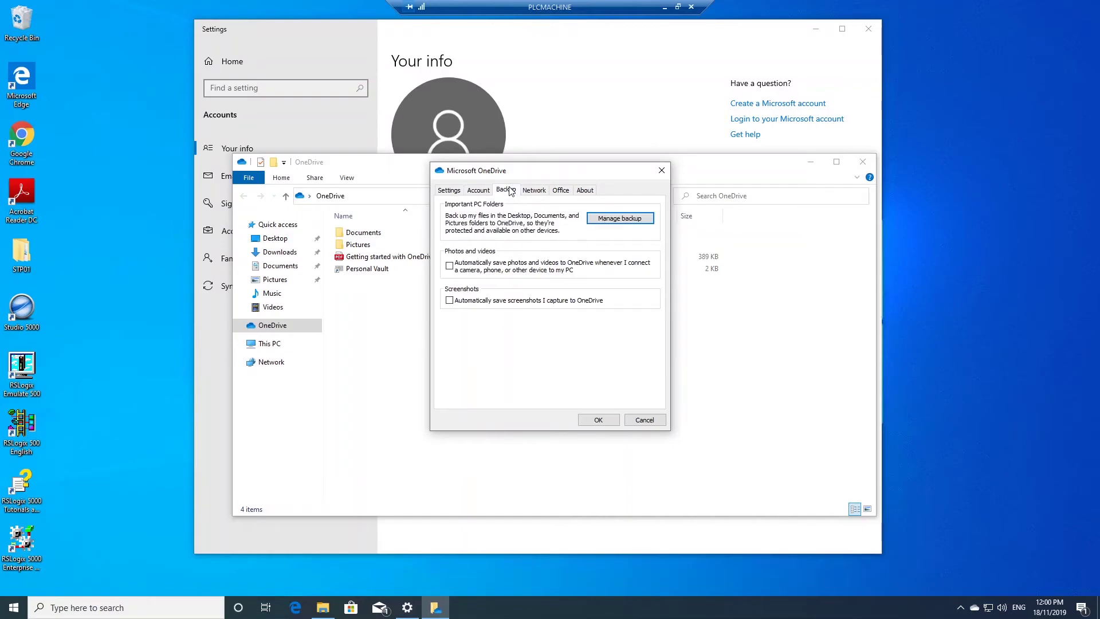
{"action": "left_click", "coordinate": [622, 219]}
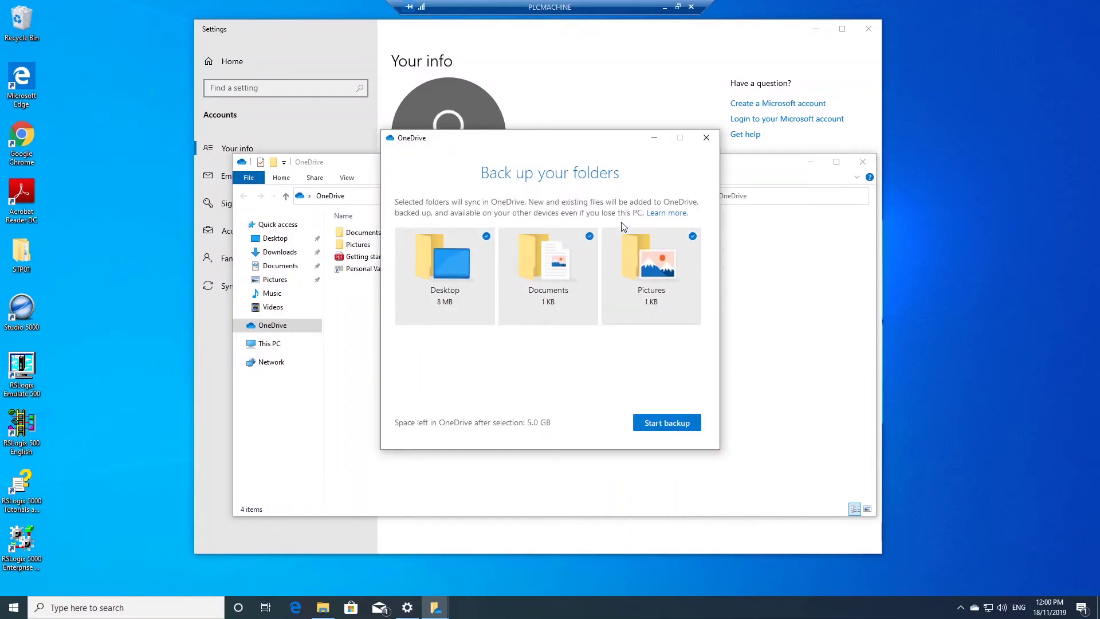
{"action": "left_click", "coordinate": [671, 430]}
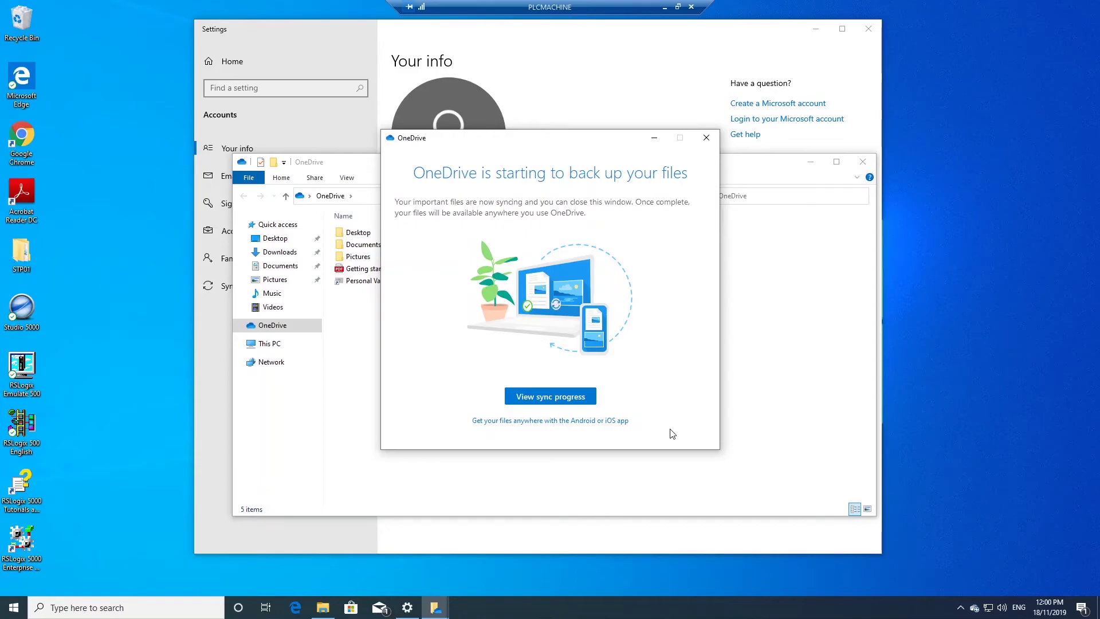
Check the sync progress of the uploading files, then close OneDrive settings with OK
{"action": "left_click", "coordinate": [561, 397]}
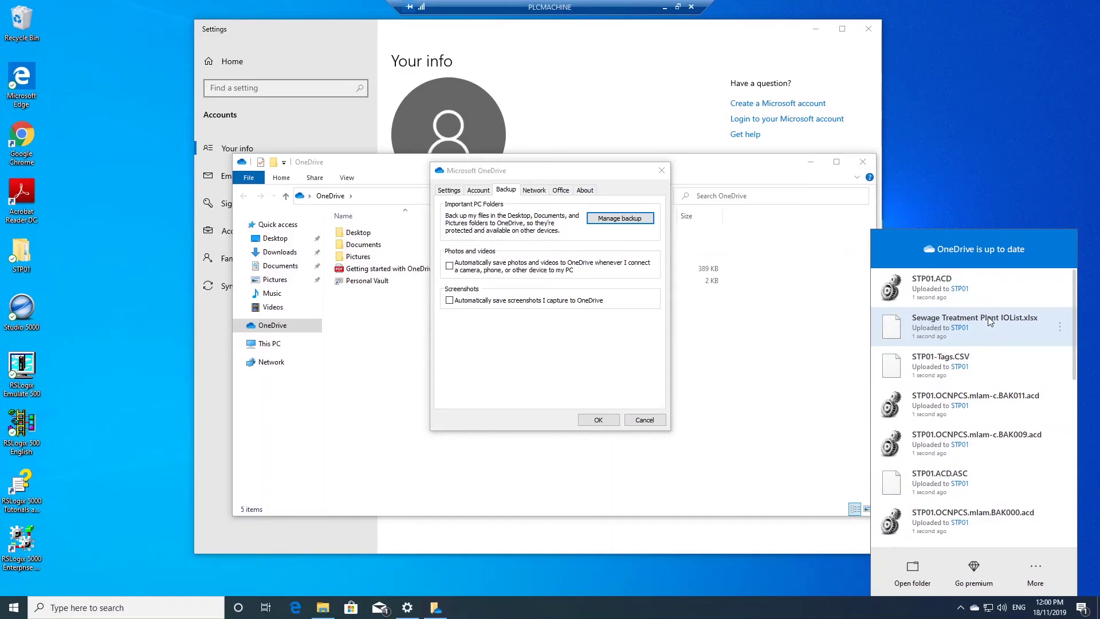
{"action": "left_click", "coordinate": [600, 419]}
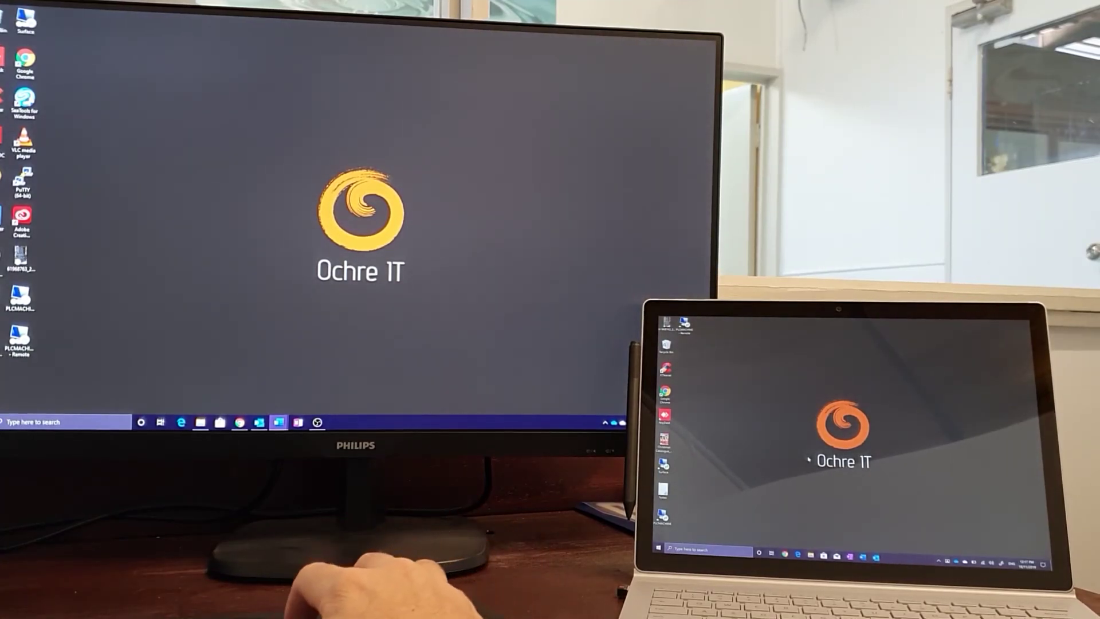
Create a new Rich Text Format document on the PC desktop, then open its synced copy on the laptop
{"action": "right_click", "coordinate": [196, 262]}
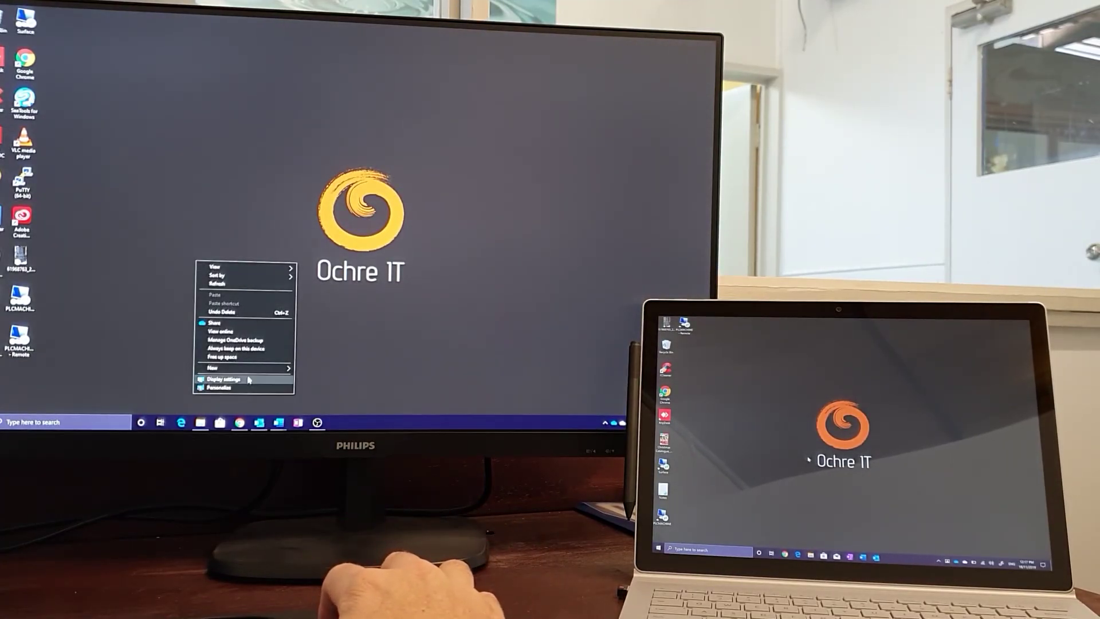
{"action": "mouse_move", "coordinate": [252, 368]}
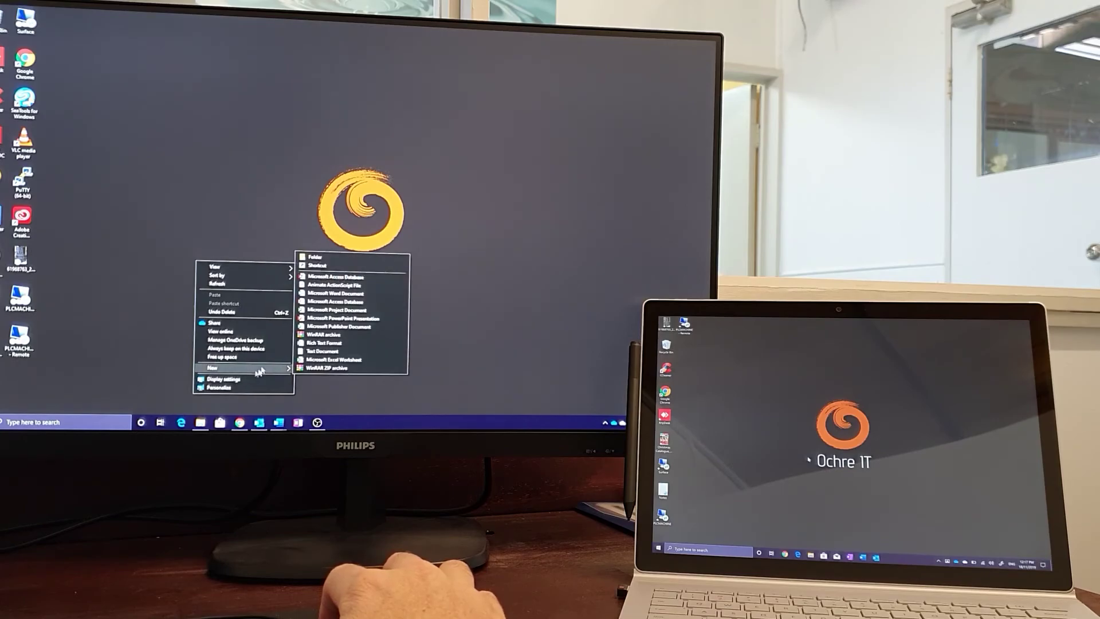
{"action": "left_click", "coordinate": [332, 344]}
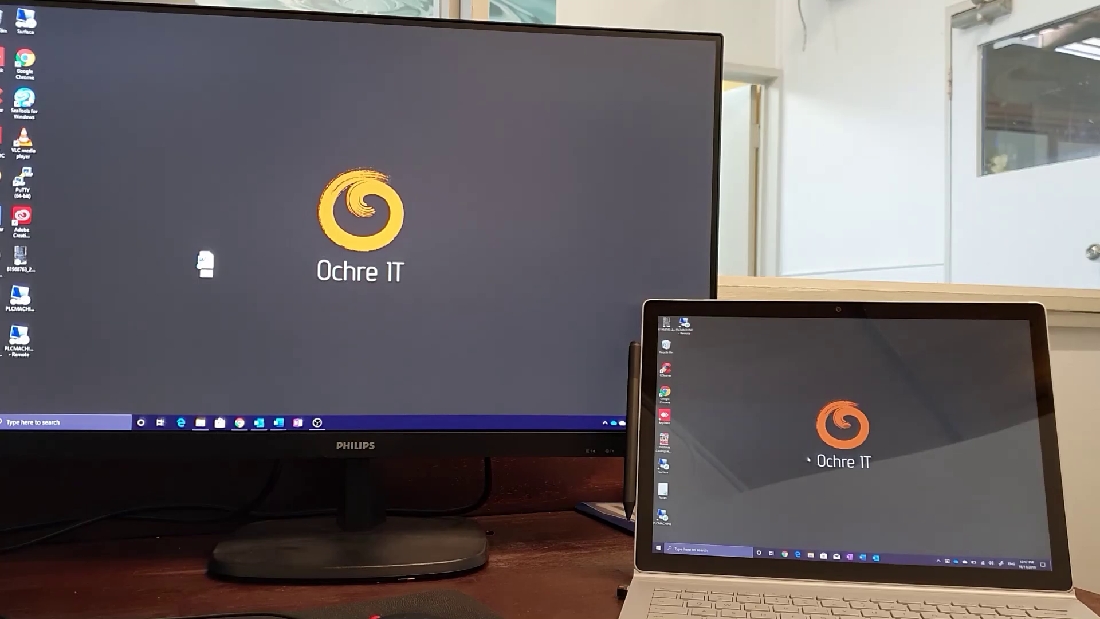
{"action": "left_click_drag", "start_coordinate": [205, 263], "coordinate": [207, 264]}
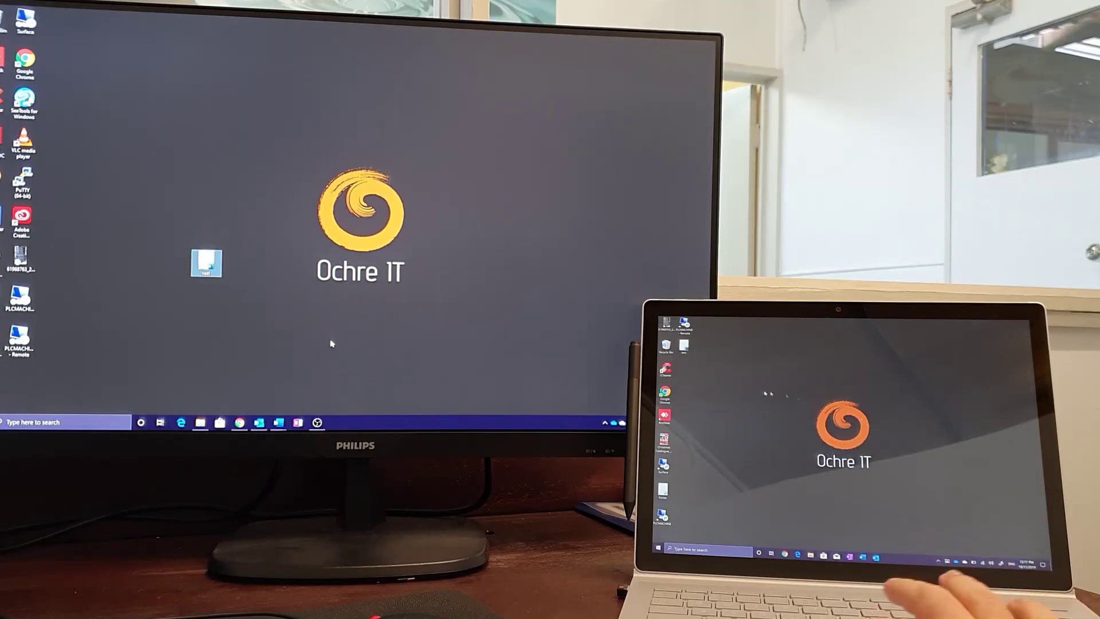
{"action": "left_click_drag", "start_coordinate": [684, 346], "coordinate": [717, 380]}
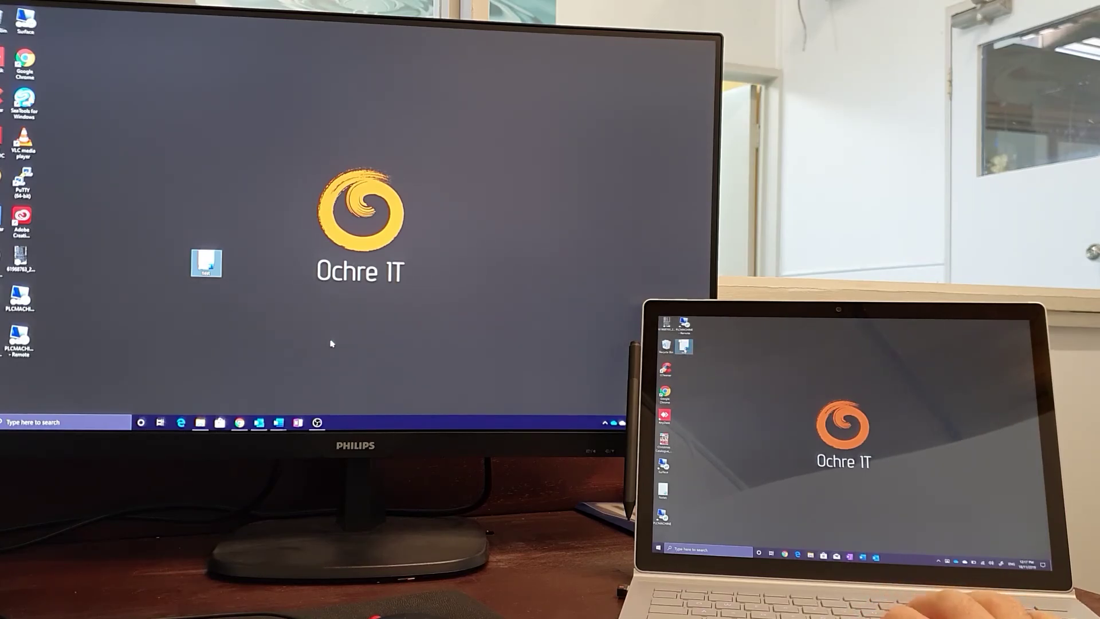
{"action": "double_click", "coordinate": [684, 346]}
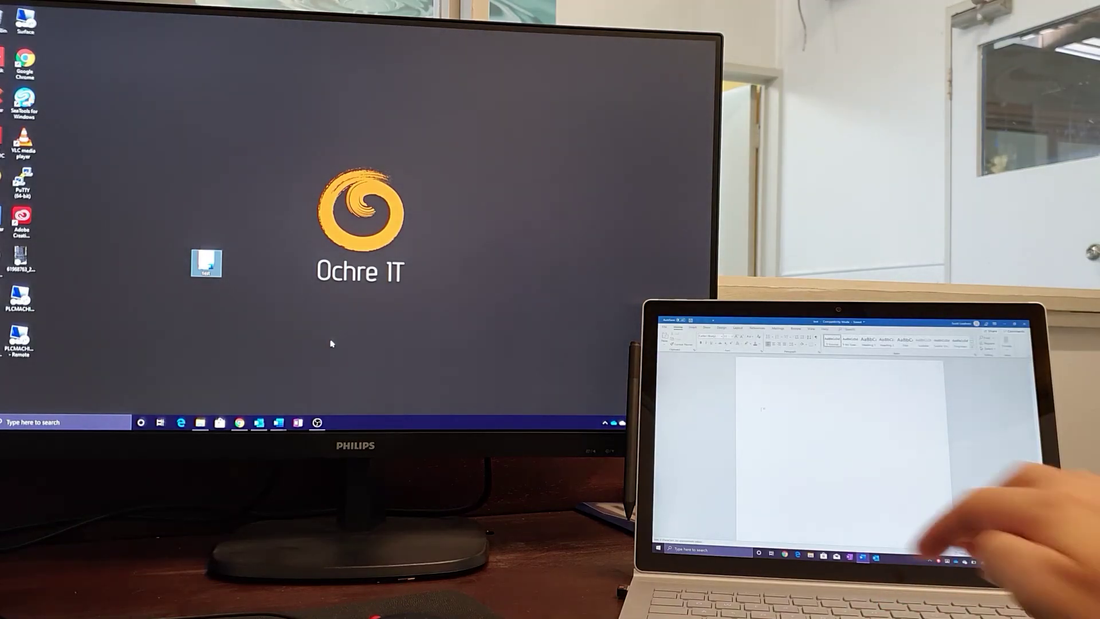
Add the line 'test 1334' to the laptop's synced document, save it, and close Word
{"action": "type", "text": "test"}
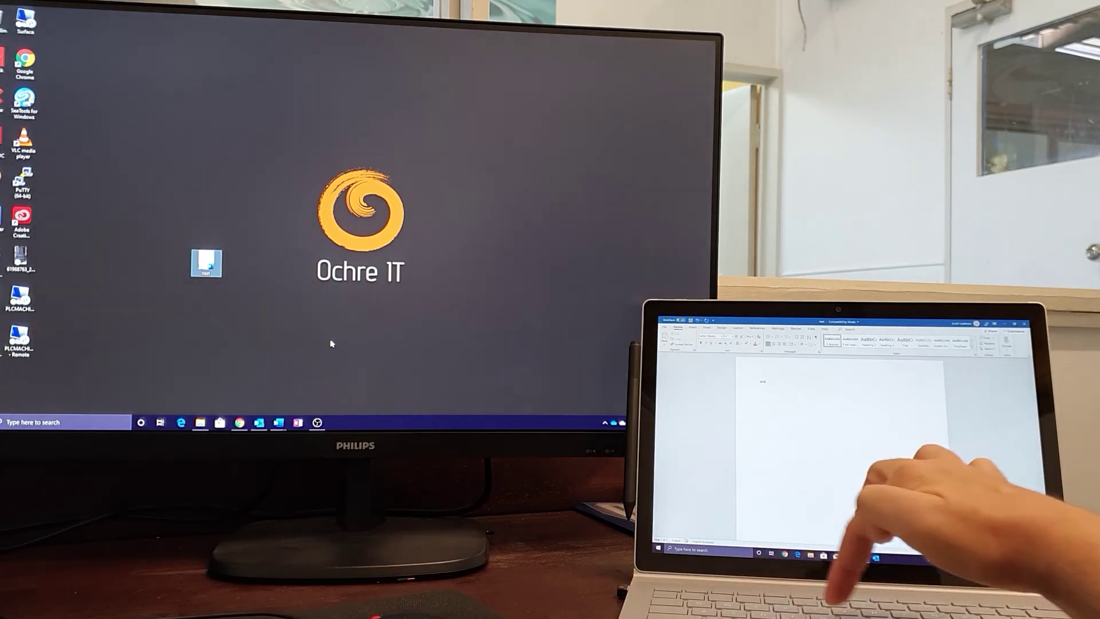
{"action": "type", "text": " 13"}
{"action": "type", "text": "34"}
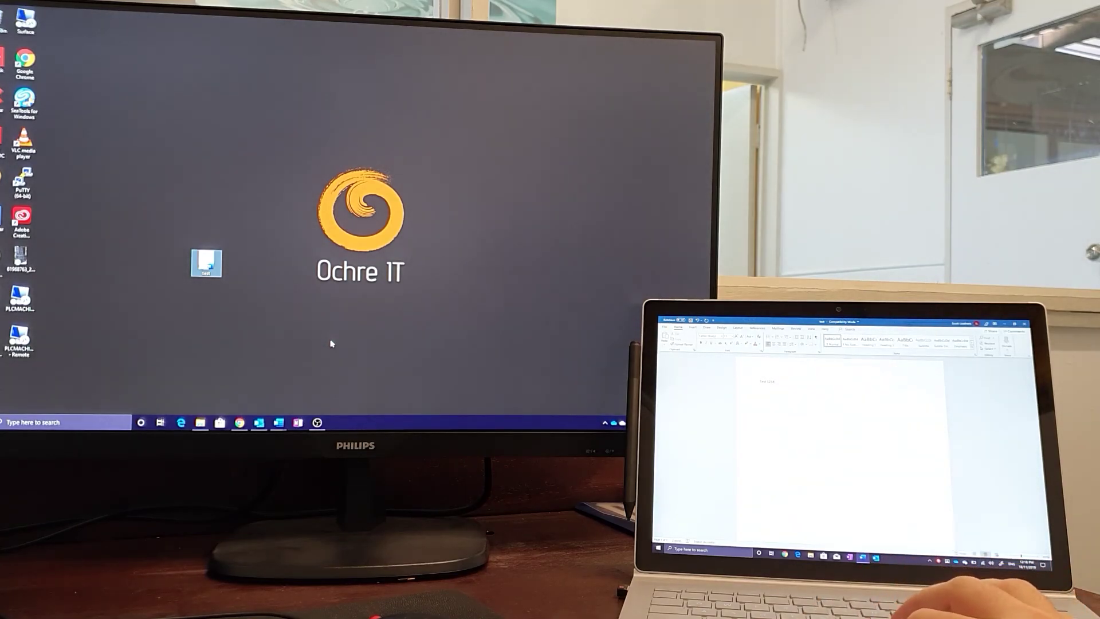
{"action": "left_click", "coordinate": [664, 326]}
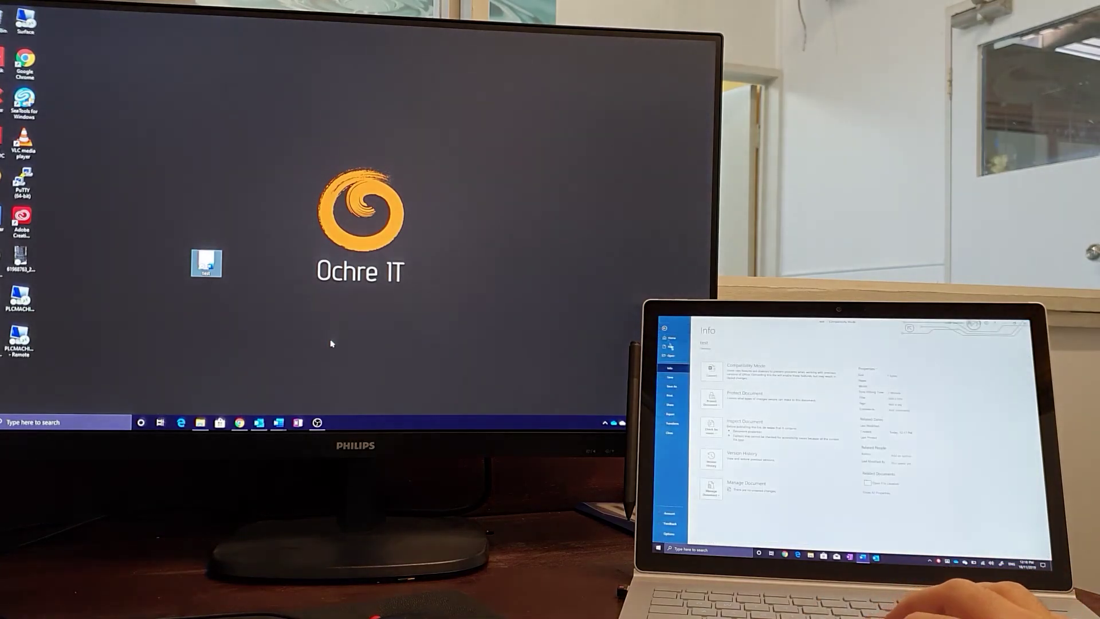
{"action": "left_click", "coordinate": [671, 379]}
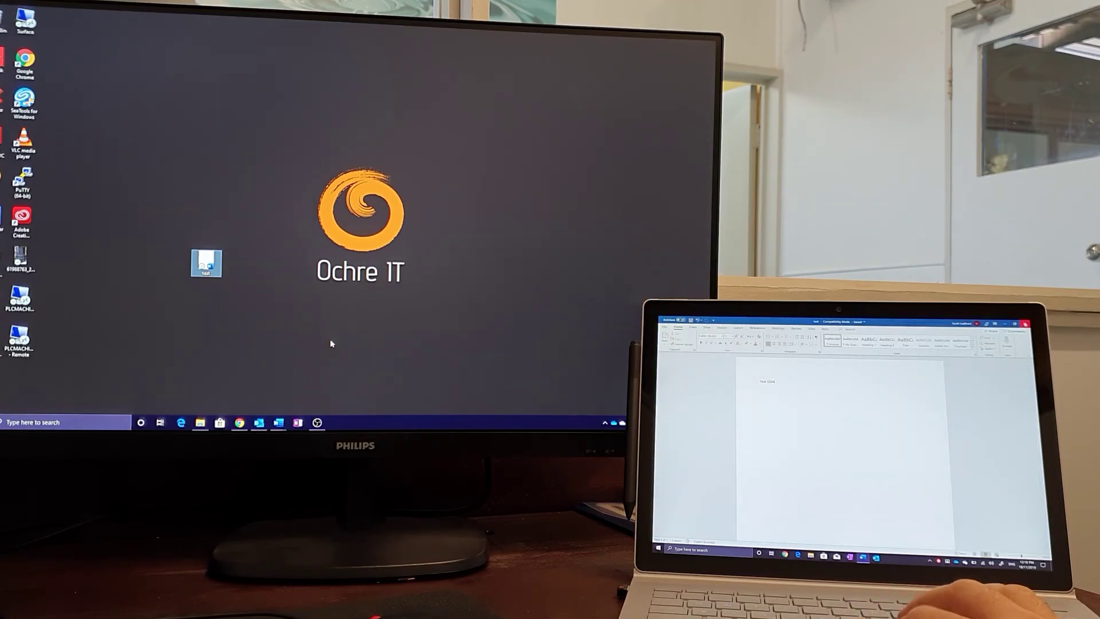
{"action": "left_click", "coordinate": [1025, 324]}
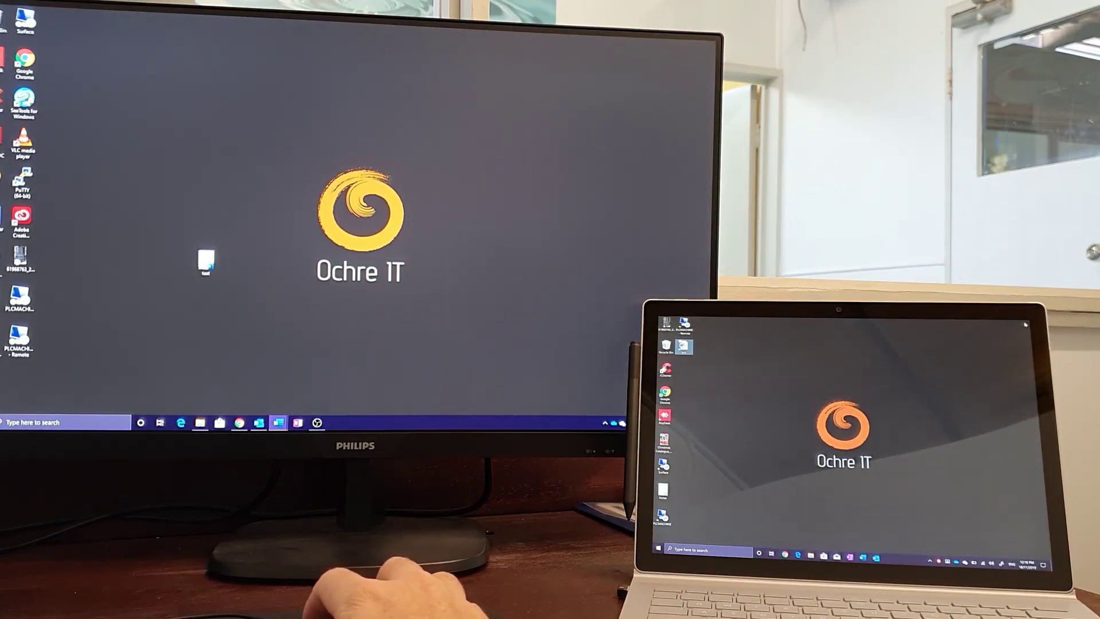
Move the test file into the PC's desktop icon column and bring up the document in Word
{"action": "left_click_drag", "start_coordinate": [206, 261], "coordinate": [143, 148]}
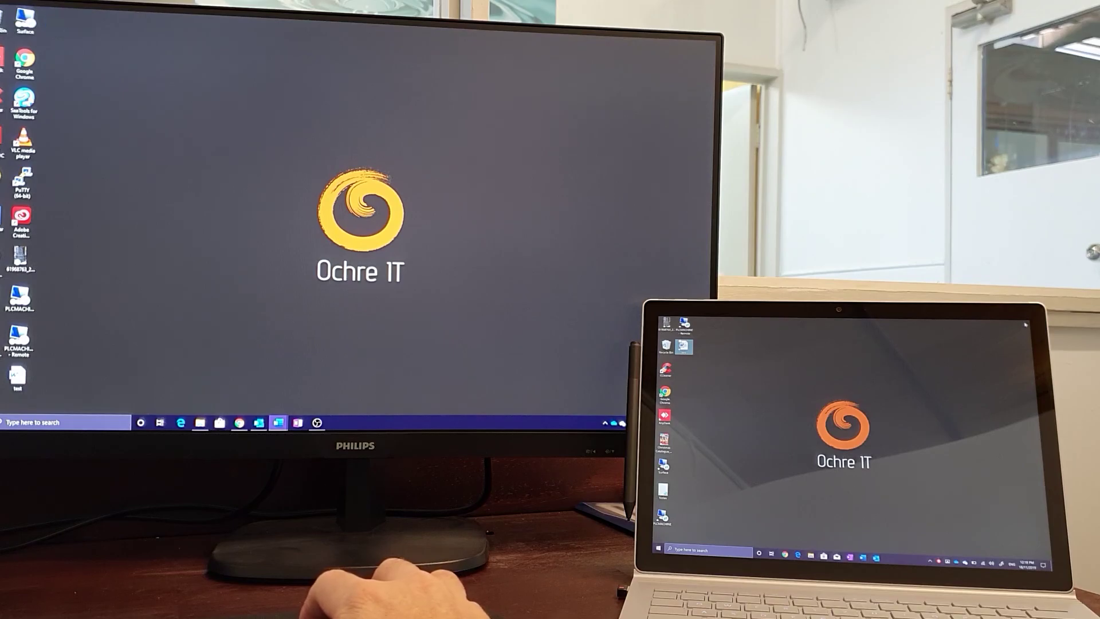
{"action": "left_click", "coordinate": [279, 423]}
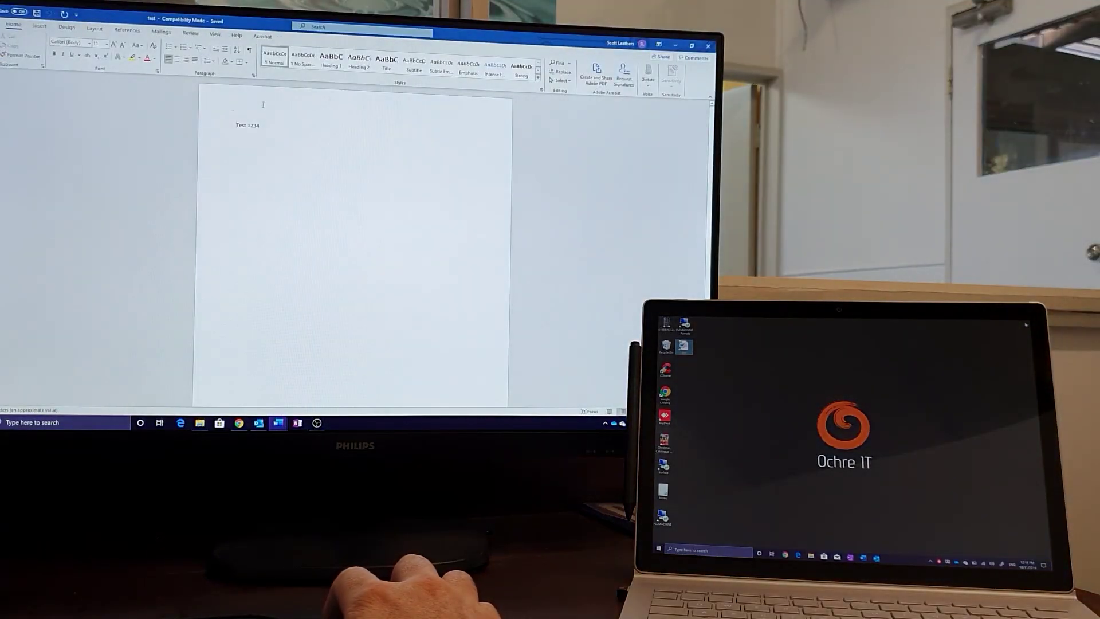